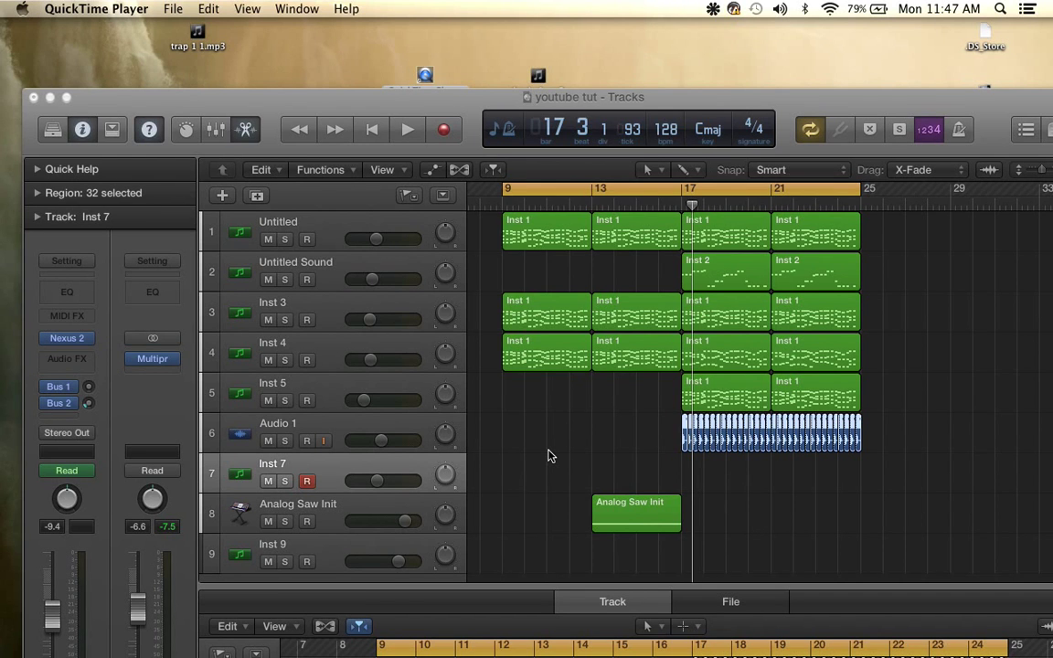
# - Audition the current mix, selecting the Audio 1 and Inst 7 tracks
pyautogui.scroll(-1, 577, 463)
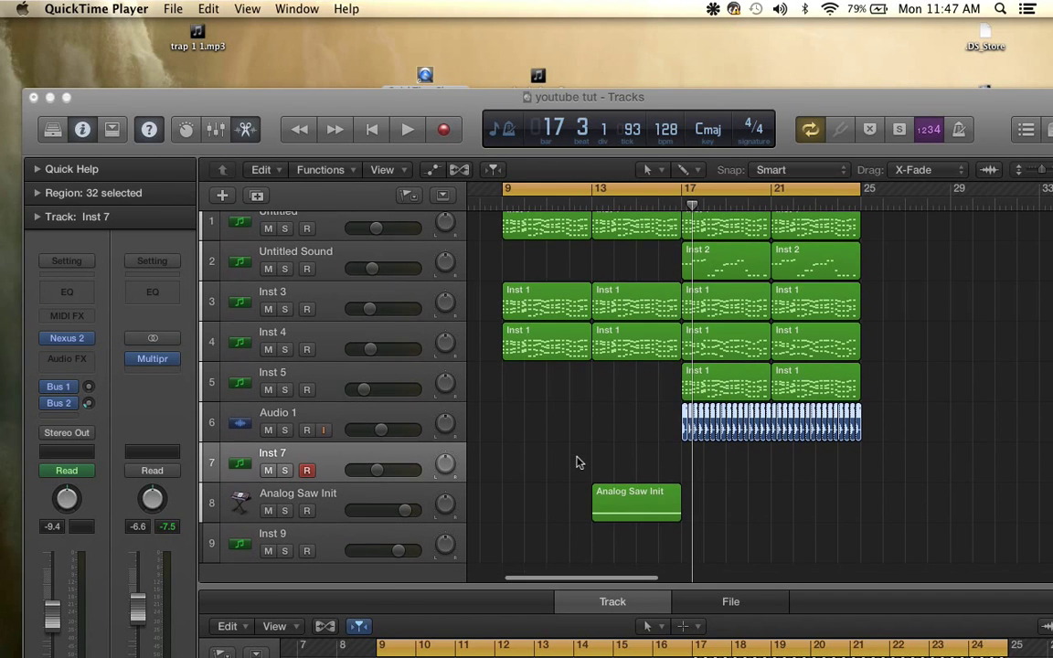
pyautogui.scroll(1, 728, 521)
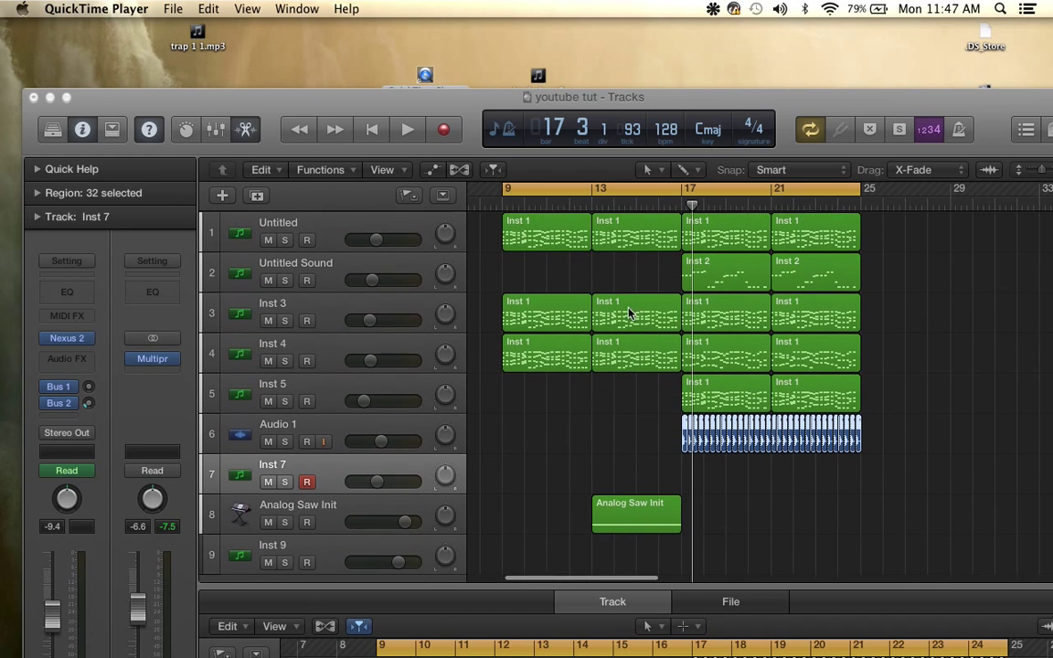
pyautogui.moveTo(658, 430); pyautogui.dragTo(956, 456)
pyautogui.click(957, 457)
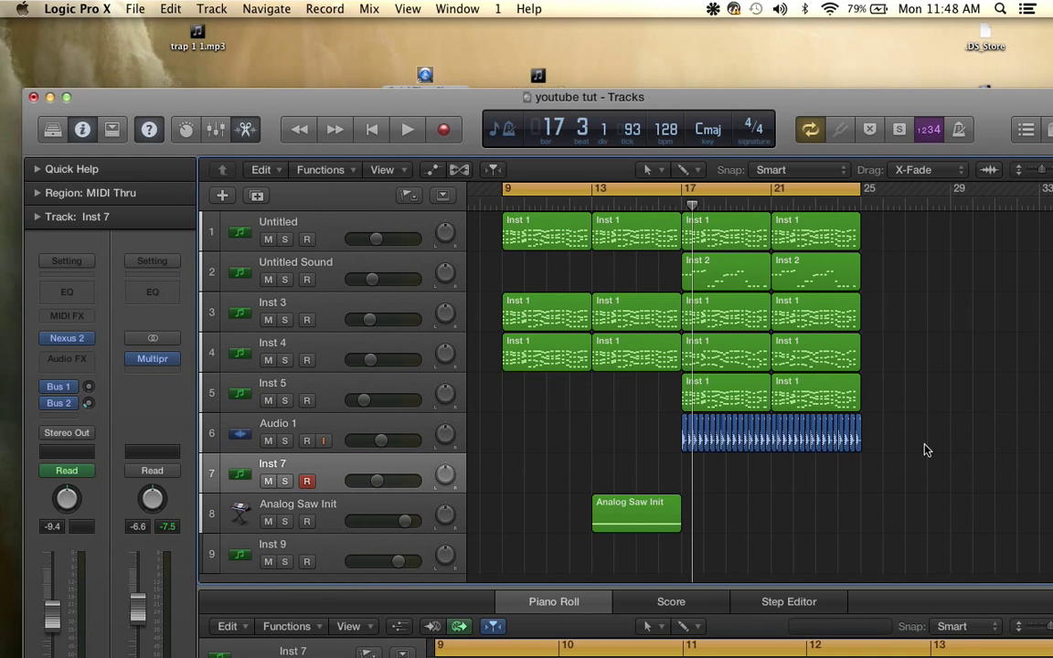
pyautogui.click(351, 435)
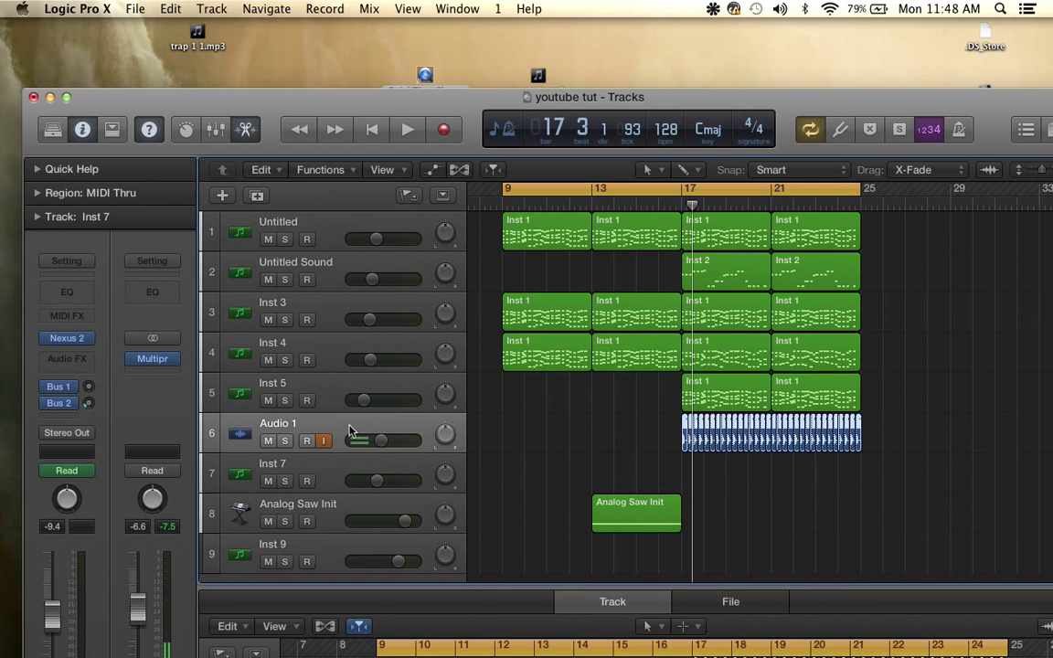
pyautogui.click(335, 471)
pyautogui.press('space')
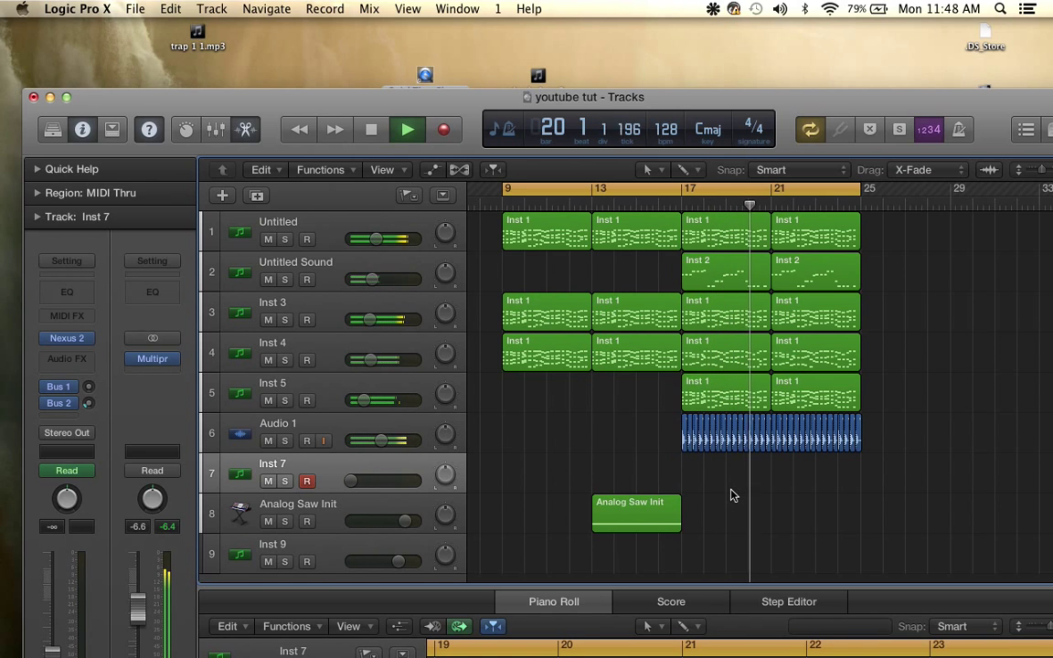
pyautogui.press('space')
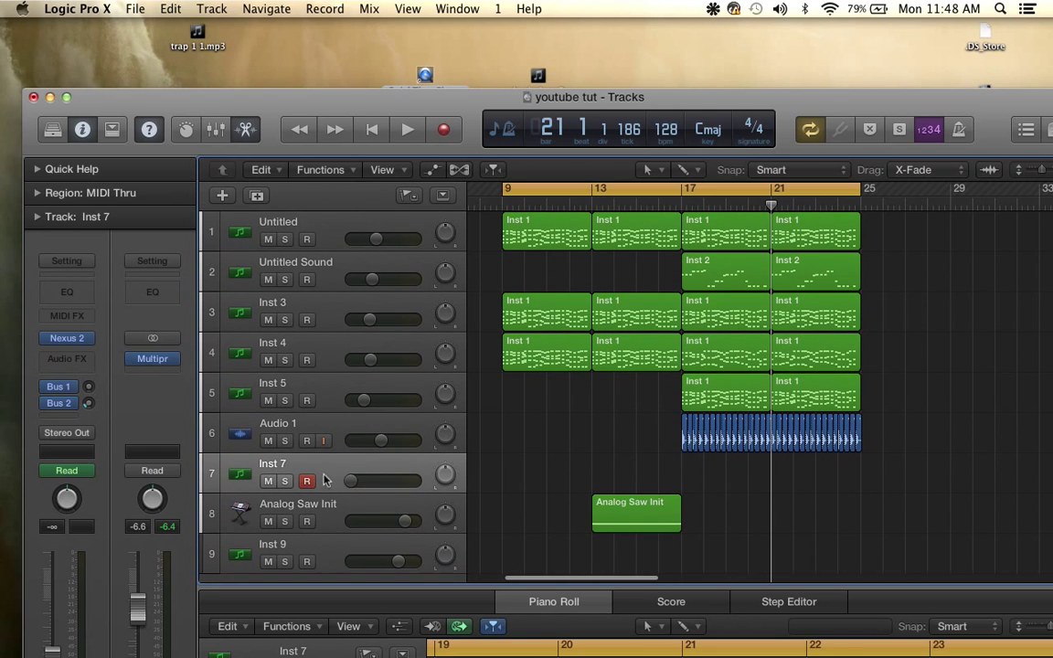
pyautogui.click(333, 425)
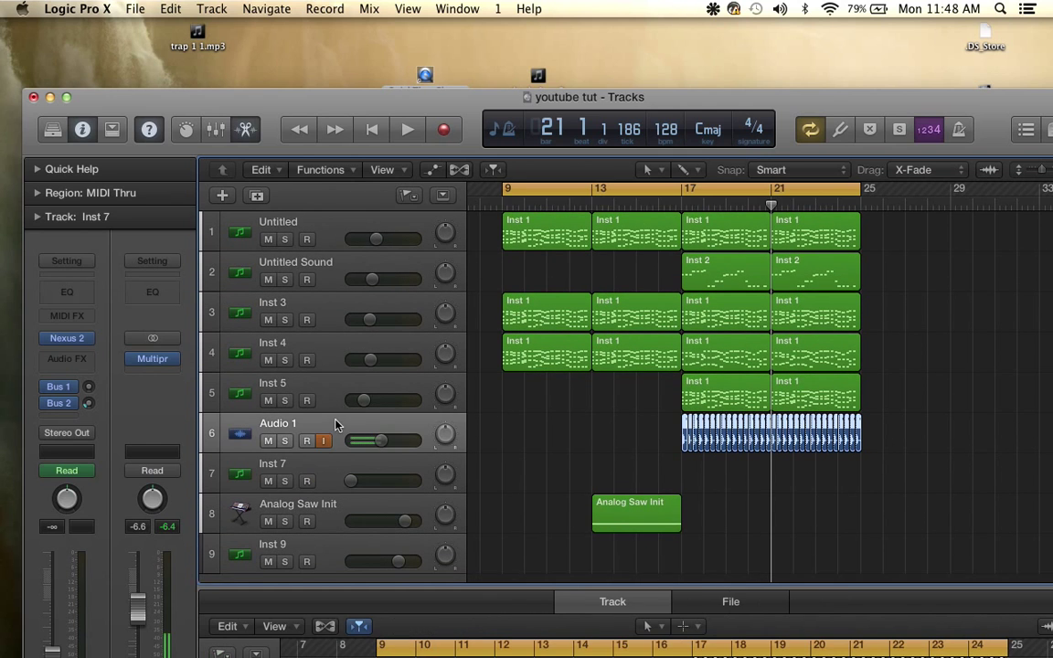
pyautogui.click(337, 467)
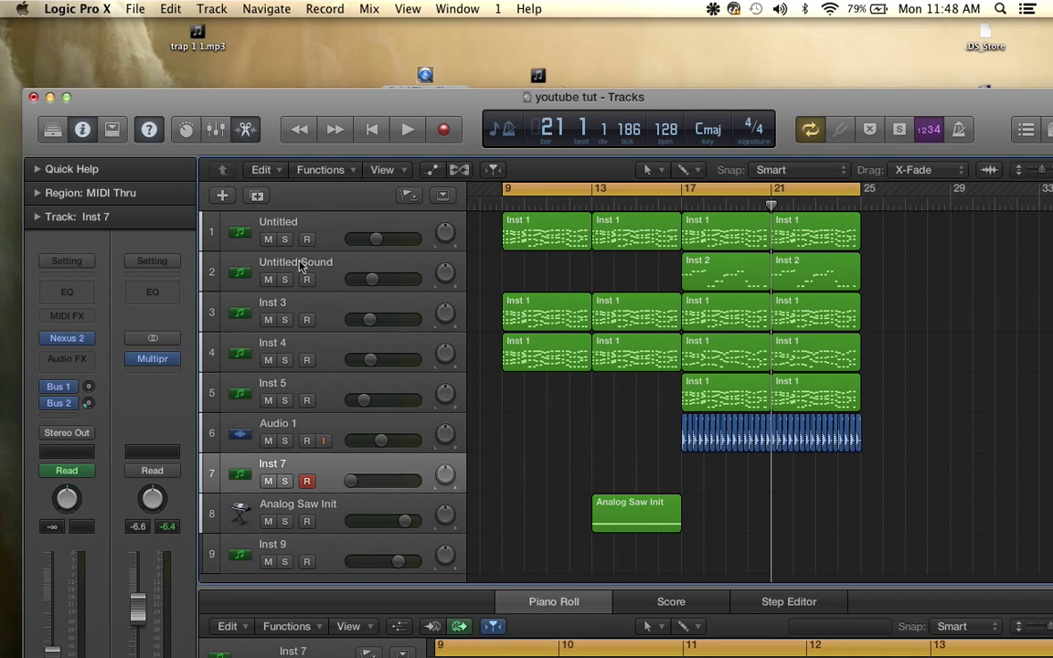
# - Insert a stereo Compressor after Massive on the Untitled Sound track
pyautogui.click(331, 275)
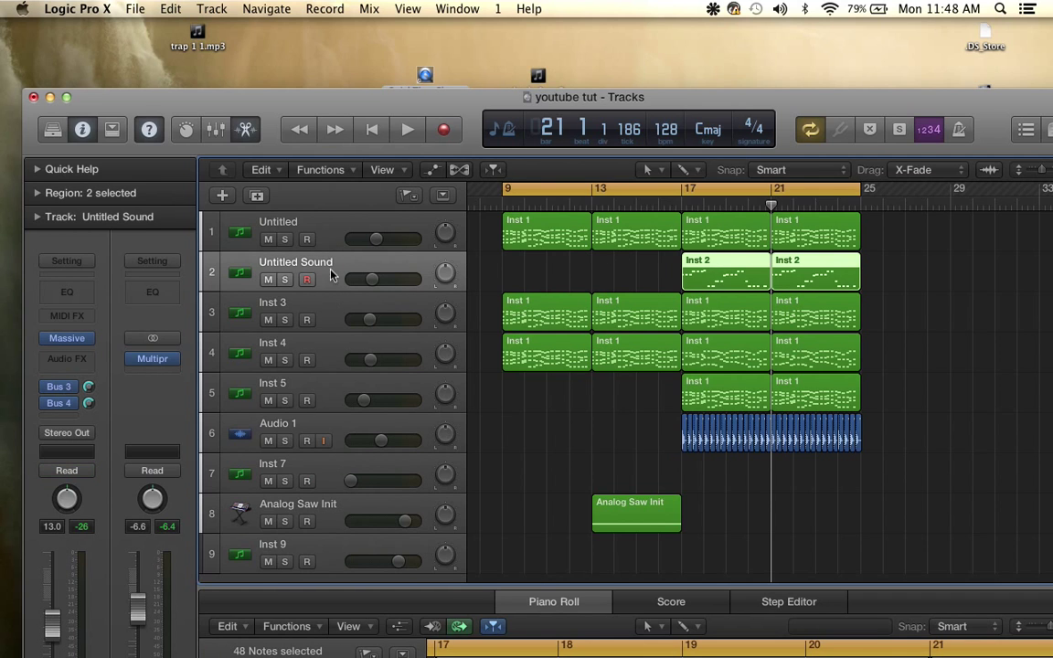
pyautogui.click(91, 359)
pyautogui.moveTo(98, 425)
pyautogui.moveTo(249, 436)
pyautogui.click(340, 437)
pyautogui.click(94, 371)
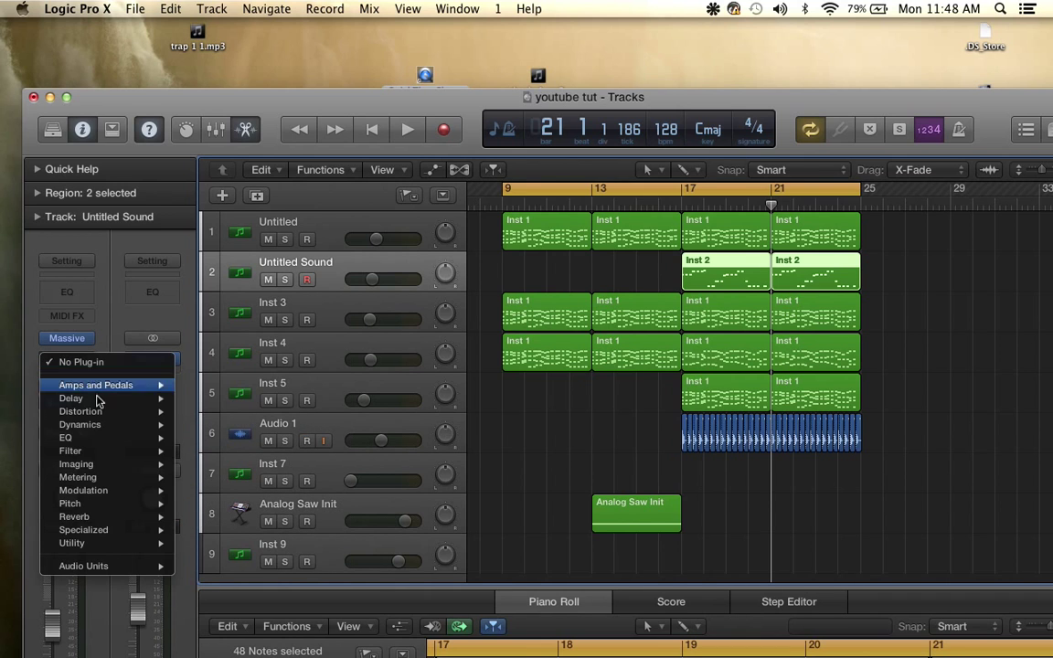
pyautogui.moveTo(108, 425)
pyautogui.moveTo(265, 437)
pyautogui.click(345, 437)
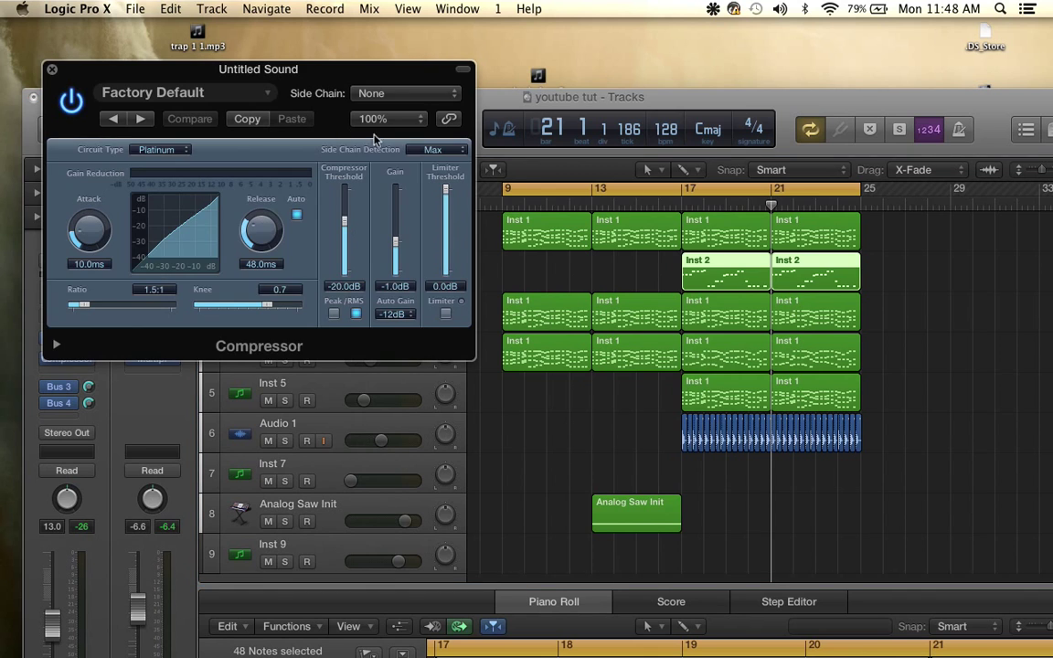
# - Close the Compressor window and mute the Audio 1 track
pyautogui.moveTo(283, 73); pyautogui.dragTo(418, 200)
pyautogui.click(187, 196)
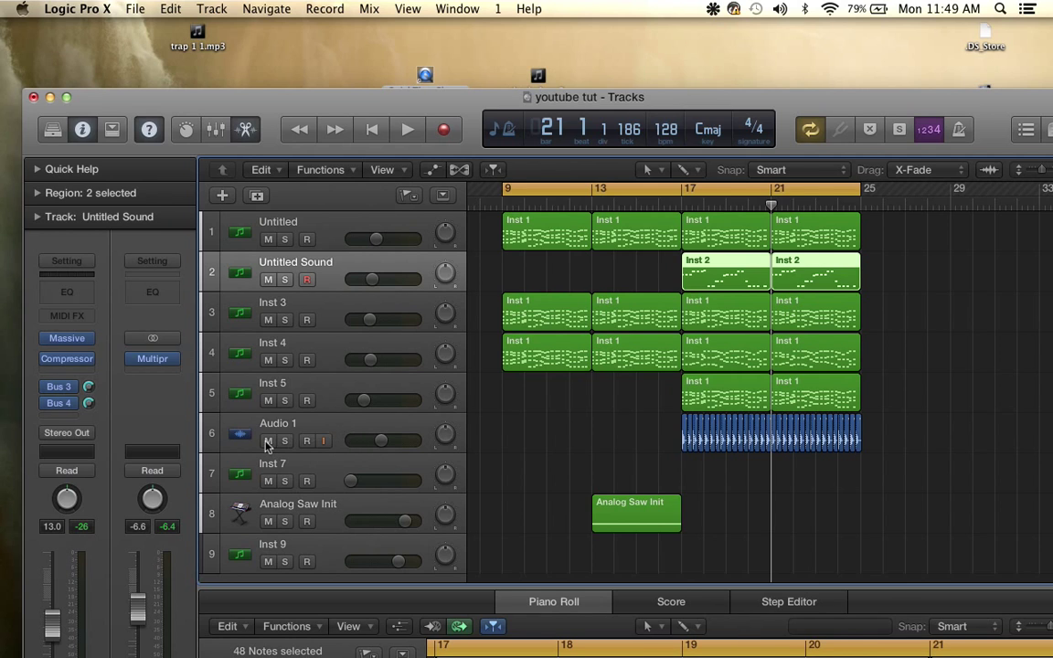
pyautogui.hotkey('ctrl', 'm')
# - Add a Bus 5 send on Audio 1, creating a new aux channel, and set its level
pyautogui.click(339, 434)
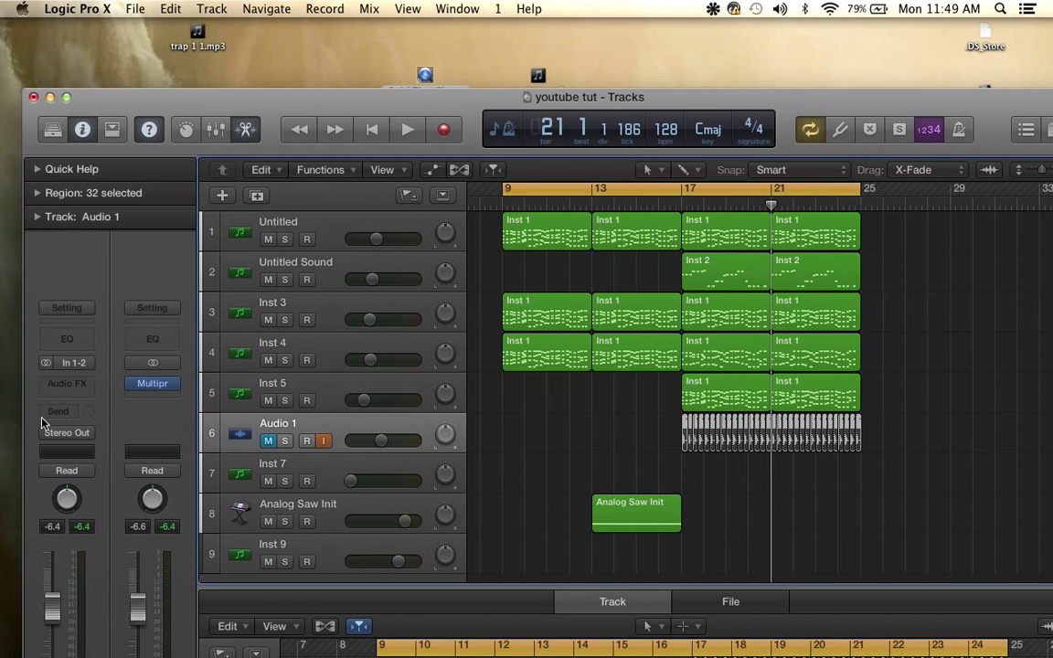
pyautogui.click(73, 417)
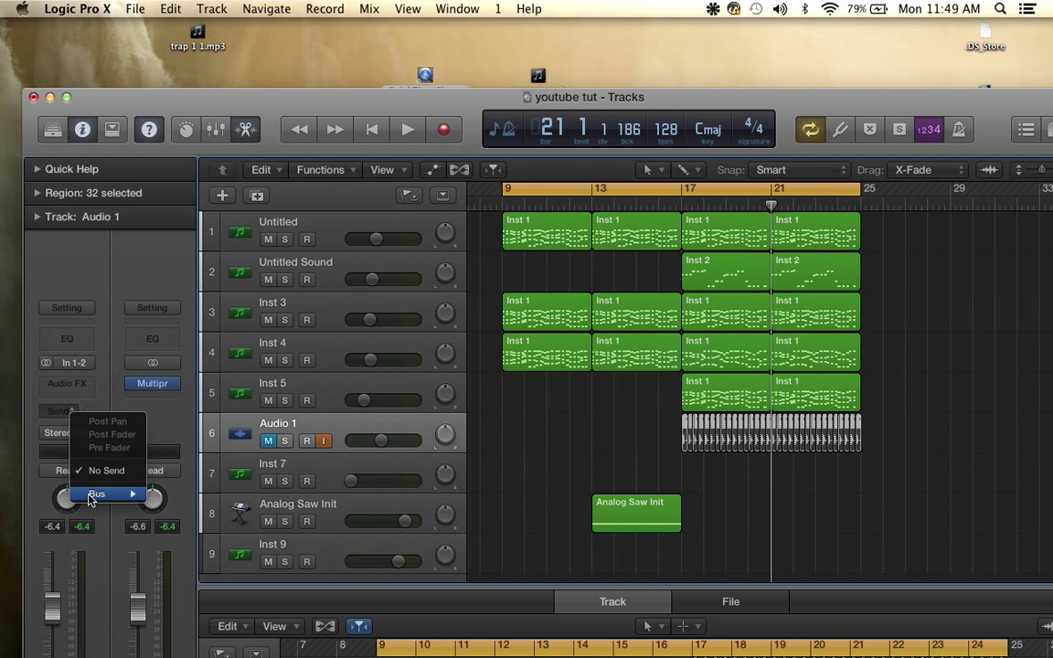
pyautogui.moveTo(91, 498)
pyautogui.click(187, 545)
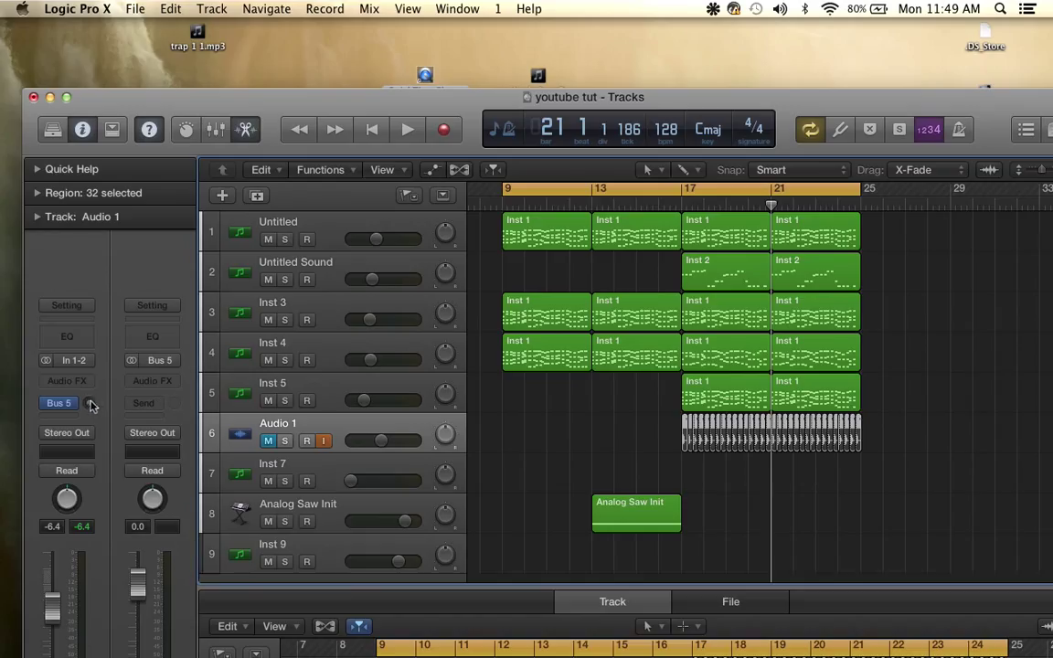
pyautogui.moveTo(89, 403); pyautogui.dragTo(85, 385)
# - Open Untitled Sound's Compressor and key its side chain from Bus 5
pyautogui.click(337, 280)
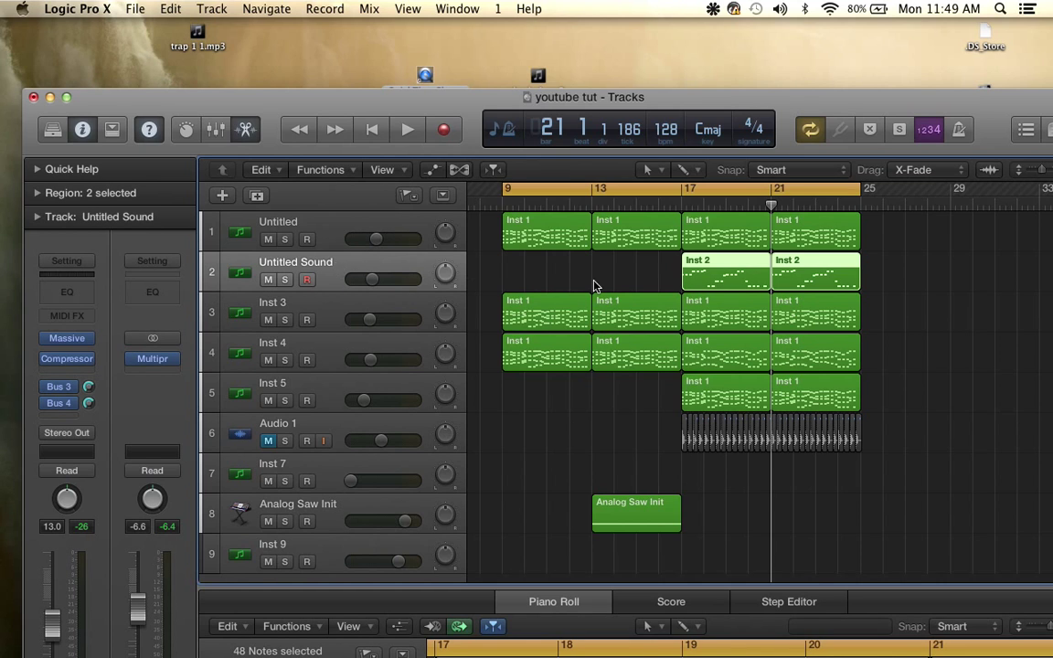
pyautogui.click(90, 360)
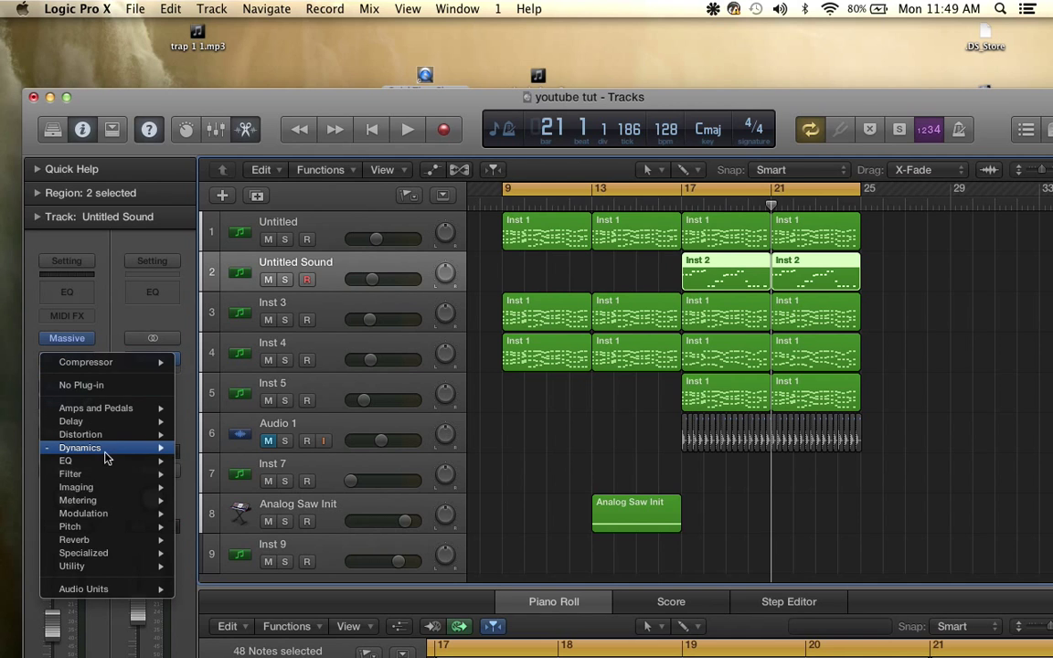
pyautogui.click(85, 362)
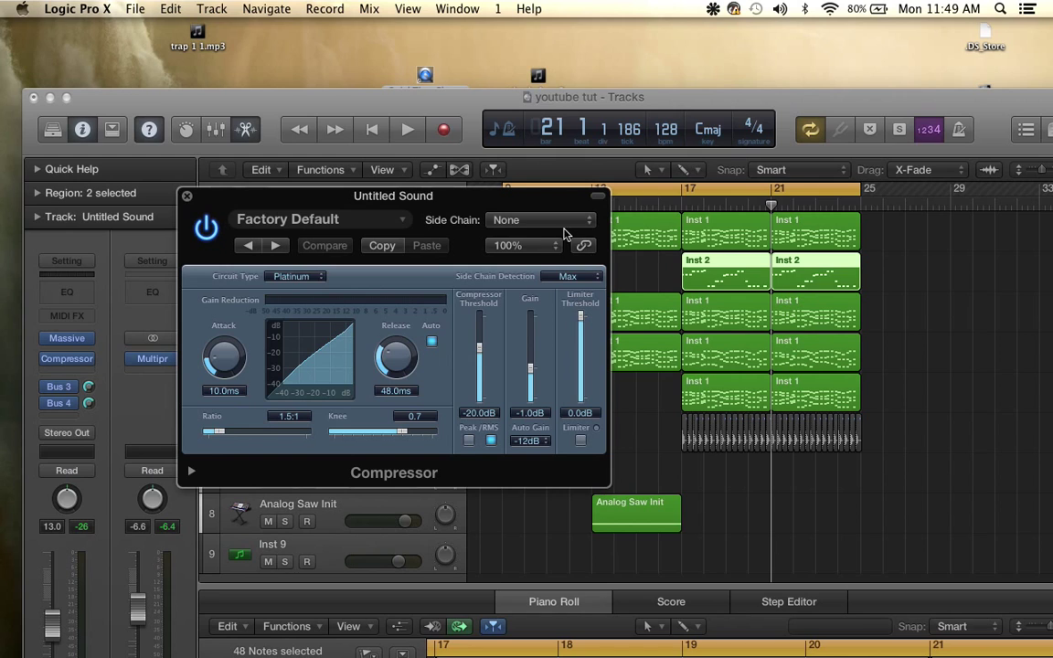
pyautogui.click(510, 220)
pyautogui.click(526, 399)
# - Set ratio to 5.0:1 and release to 14.0 ms, and move the cycle to bars 17–33
pyautogui.moveTo(217, 434); pyautogui.dragTo(250, 439)
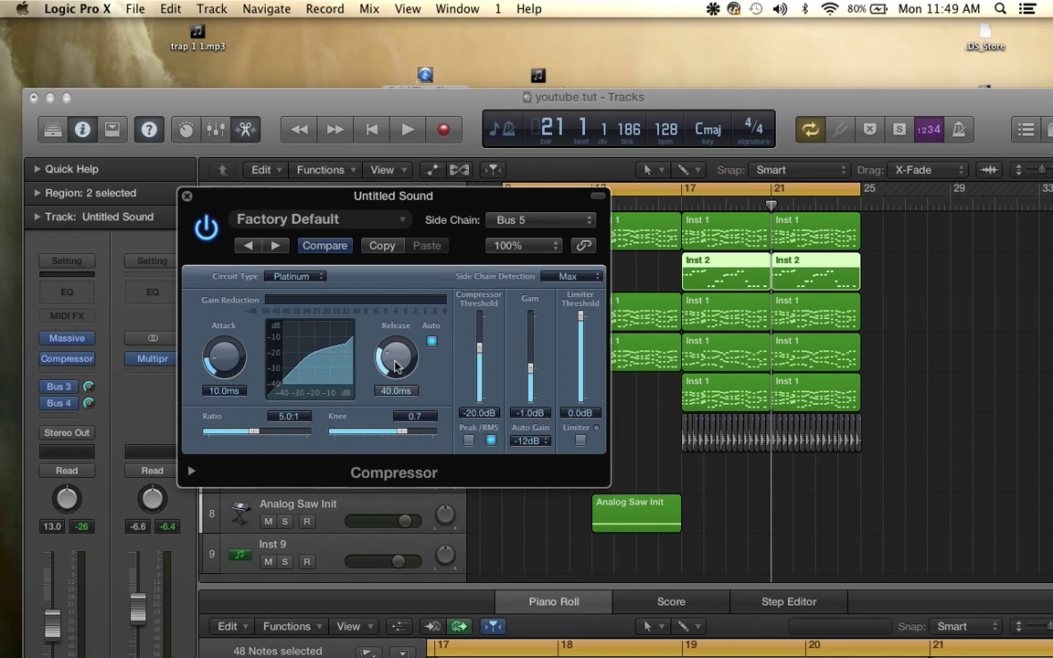
pyautogui.moveTo(395, 365); pyautogui.dragTo(405, 386)
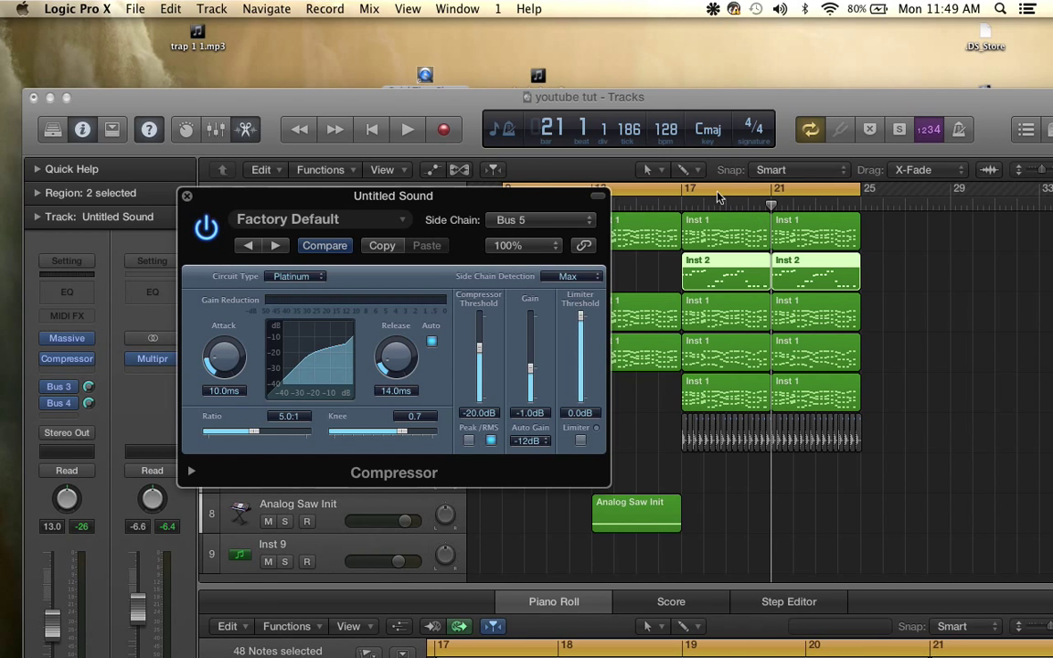
pyautogui.moveTo(704, 188); pyautogui.dragTo(900, 201)
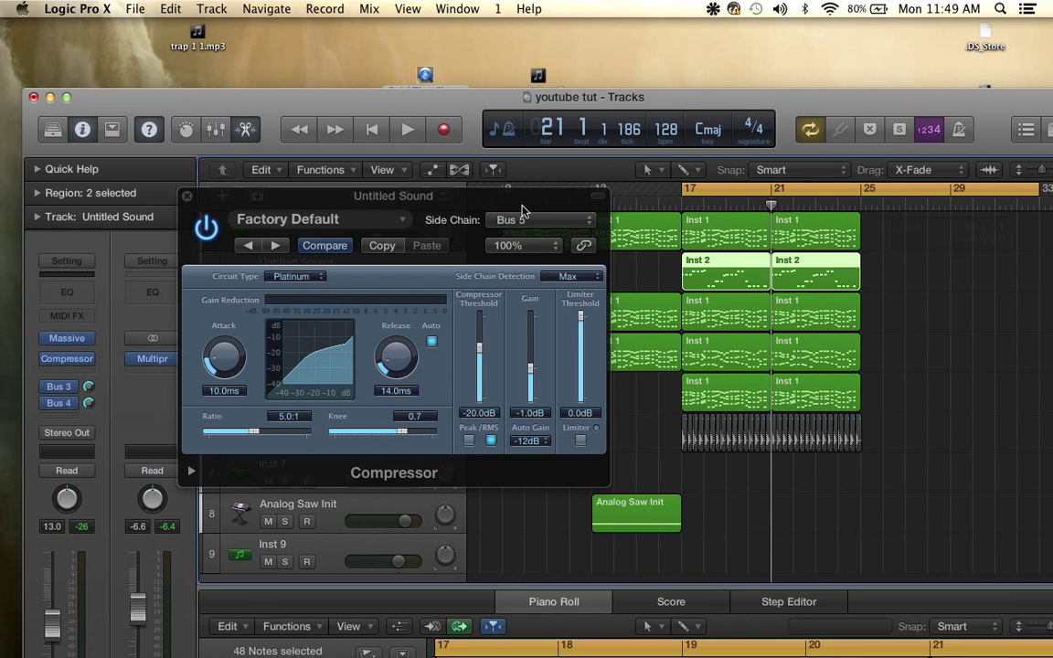
pyautogui.moveTo(522, 205); pyautogui.dragTo(453, 388)
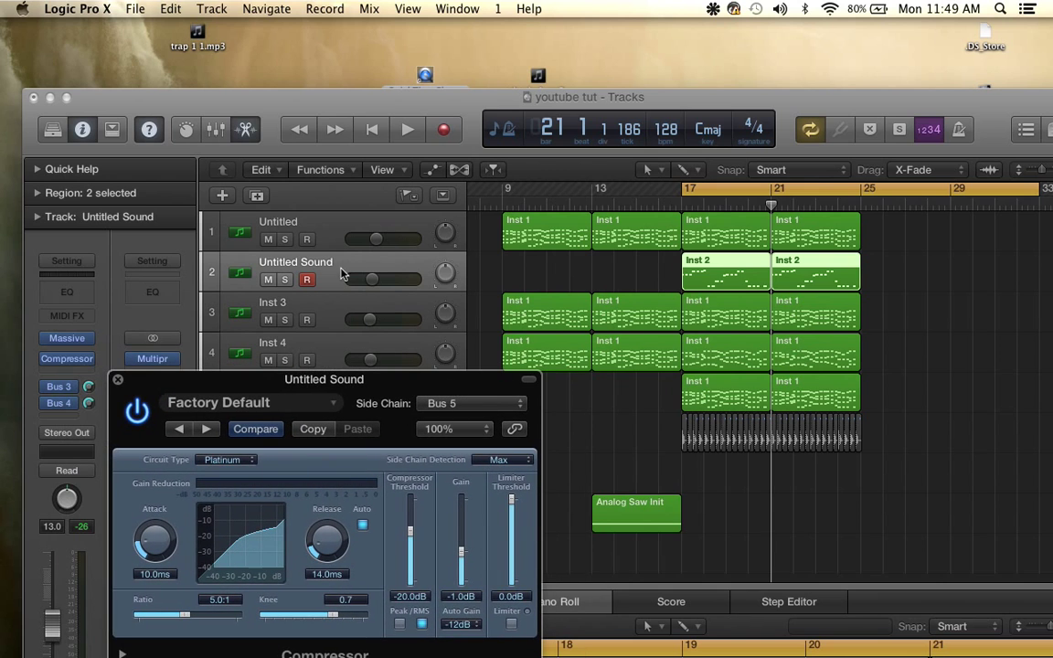
# - Solo Untitled Sound and the Audio 1 kick and play from bar 17 to hear the ducking
pyautogui.click(284, 279)
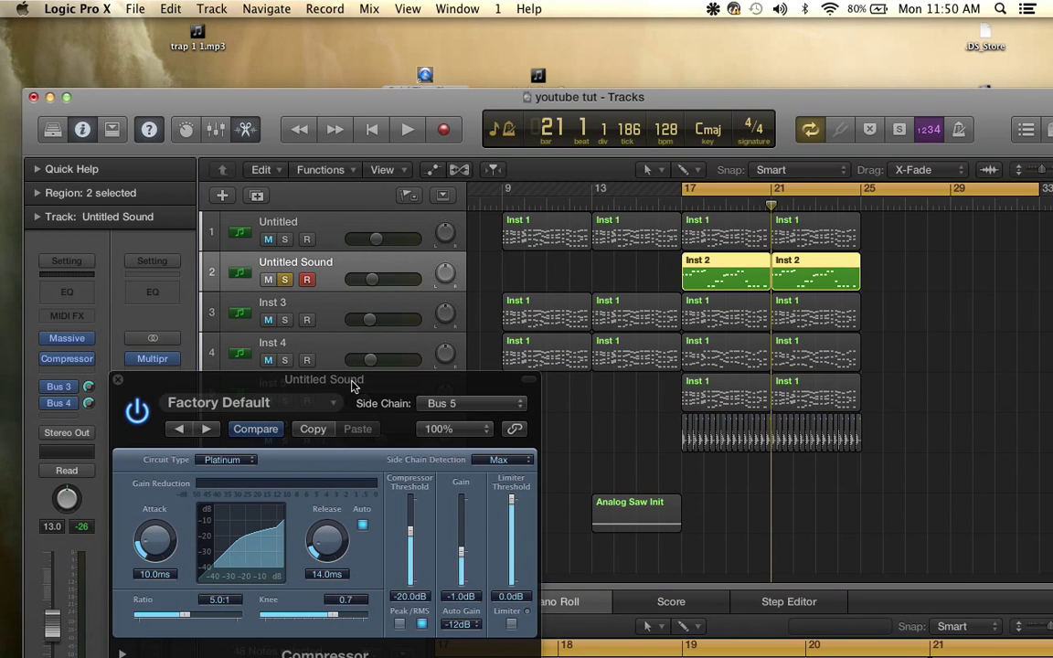
pyautogui.moveTo(353, 387); pyautogui.dragTo(354, 469)
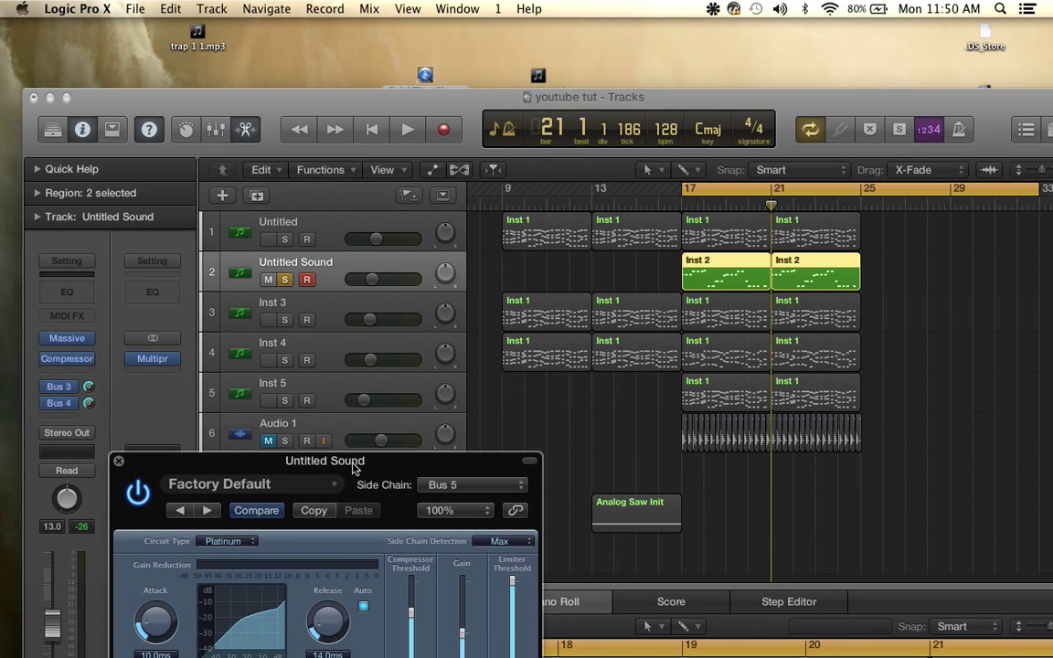
pyautogui.click(284, 440)
pyautogui.press('space')
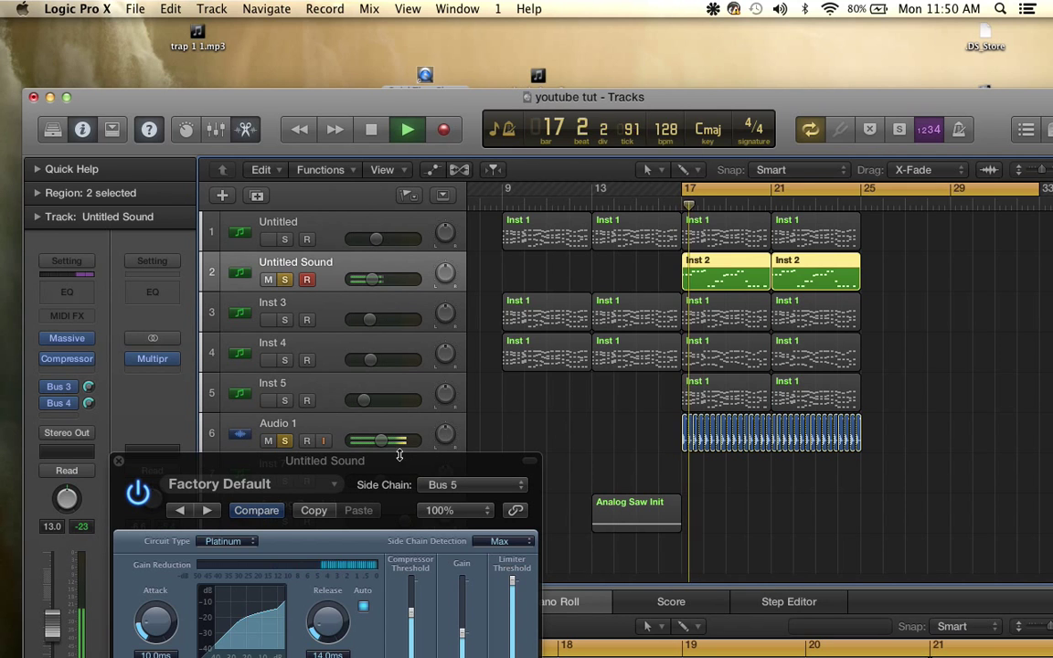
pyautogui.moveTo(393, 470); pyautogui.dragTo(393, 309)
pyautogui.press('space')
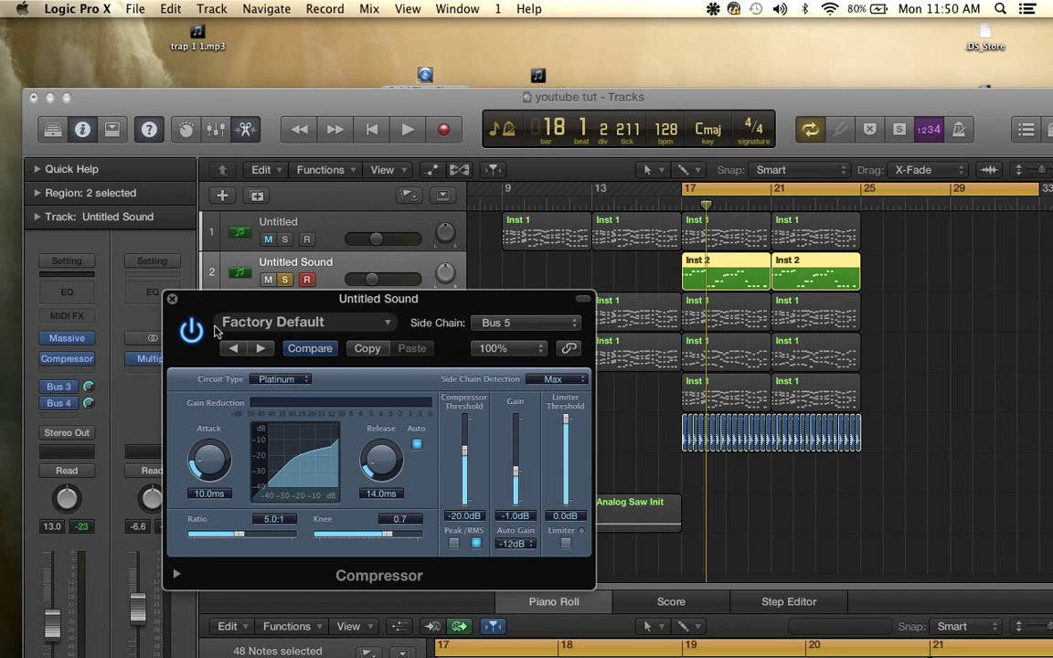
pyautogui.press('space')
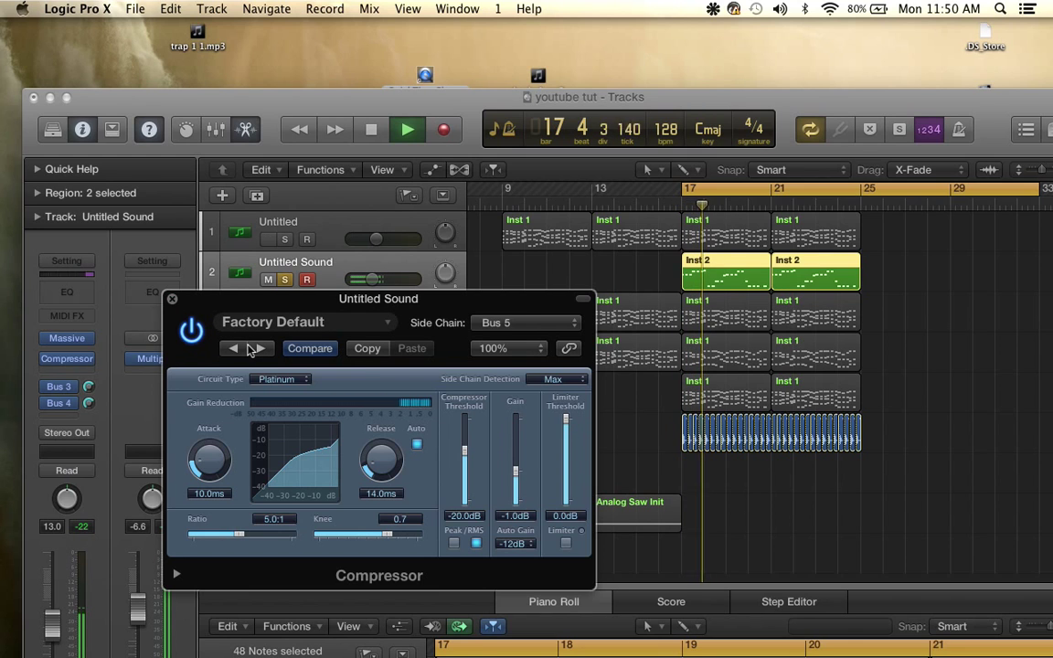
pyautogui.press('space')
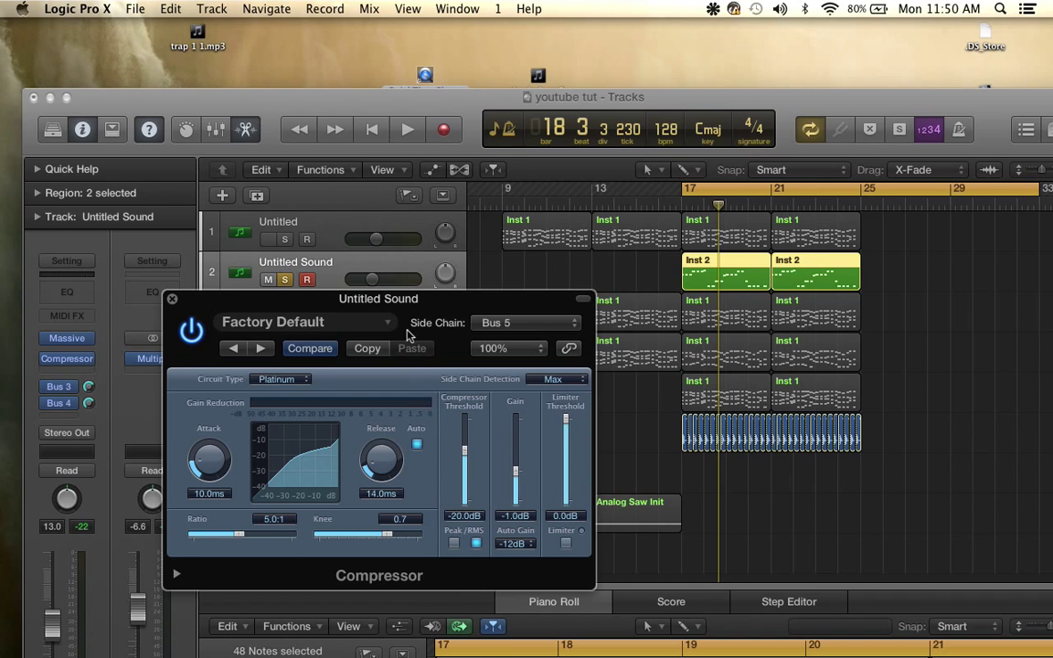
# - Compare playback with the compressor bypassed and active, then close its window
pyautogui.moveTo(371, 298); pyautogui.dragTo(373, 371)
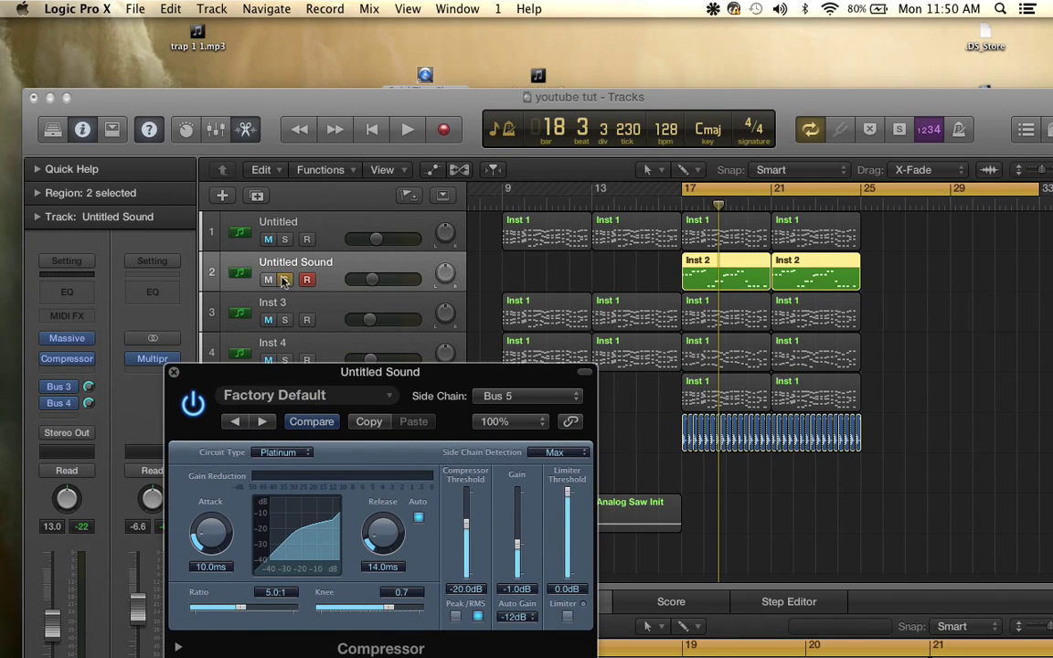
pyautogui.click(193, 406)
pyautogui.press('space')
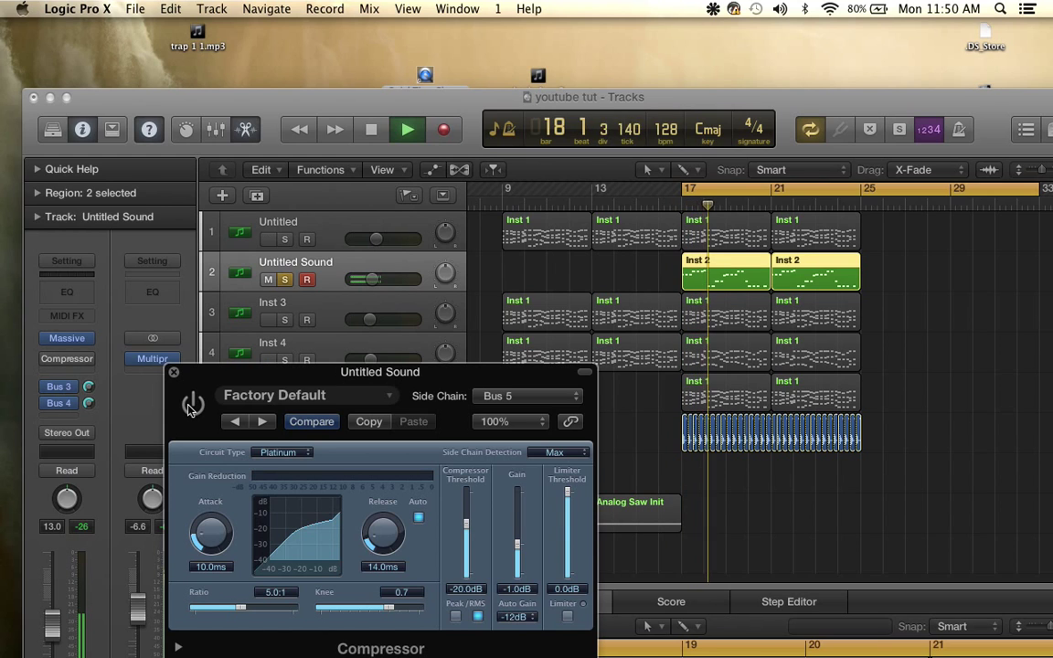
pyautogui.press('space')
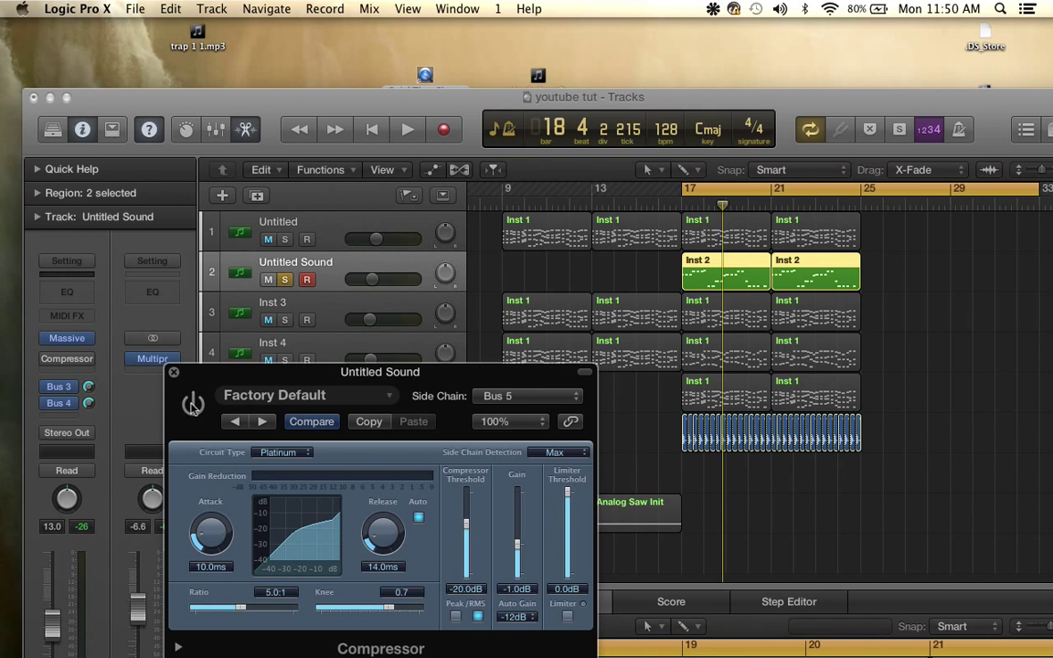
pyautogui.click(193, 405)
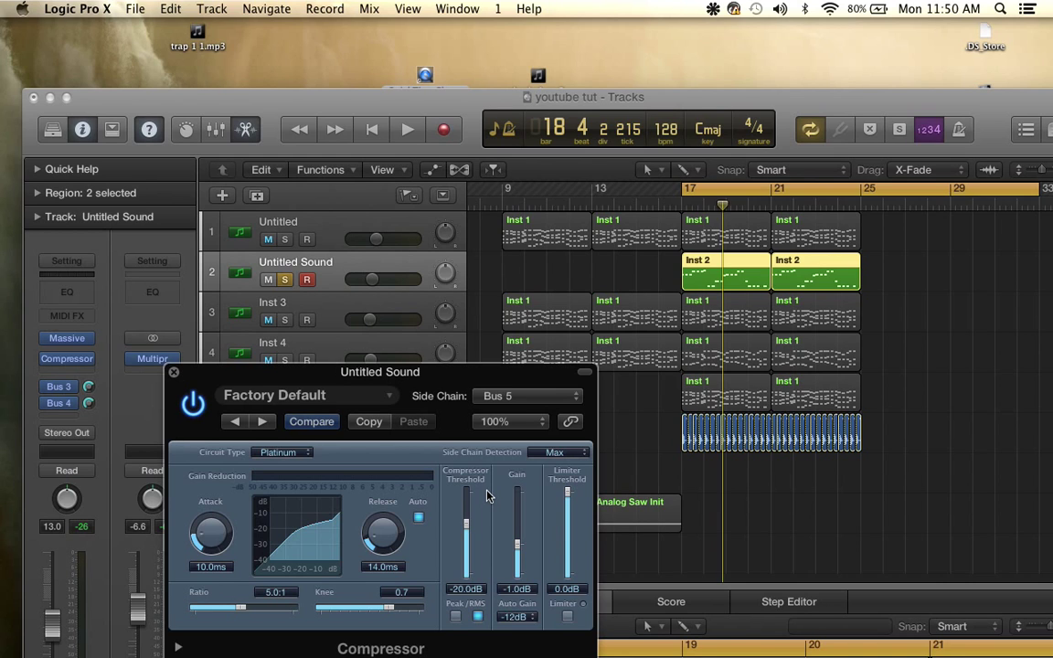
pyautogui.press('space')
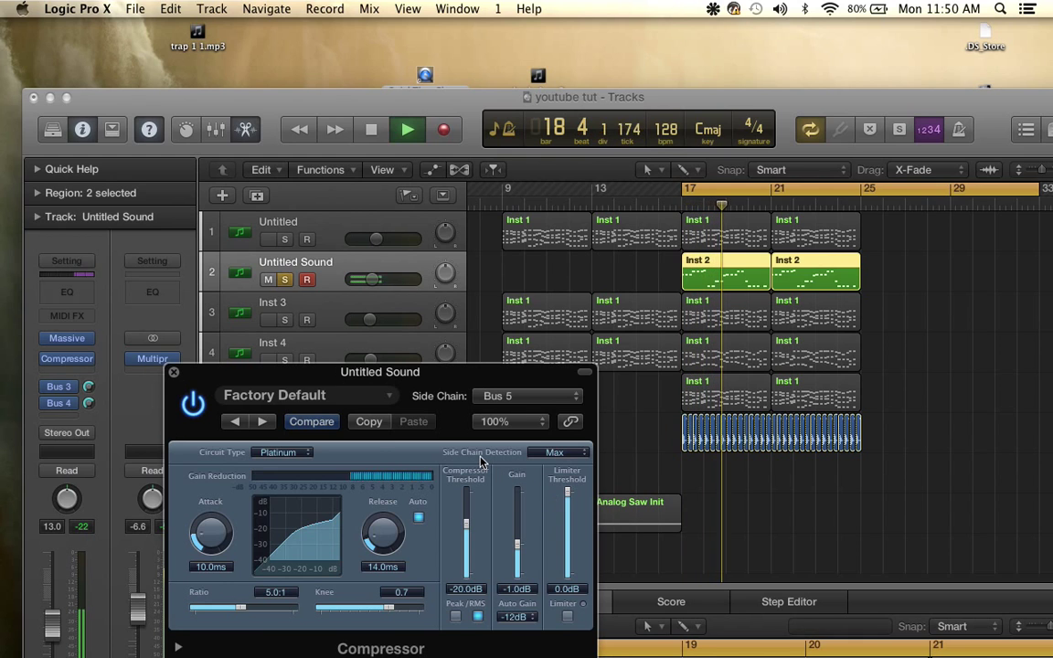
pyautogui.press('space')
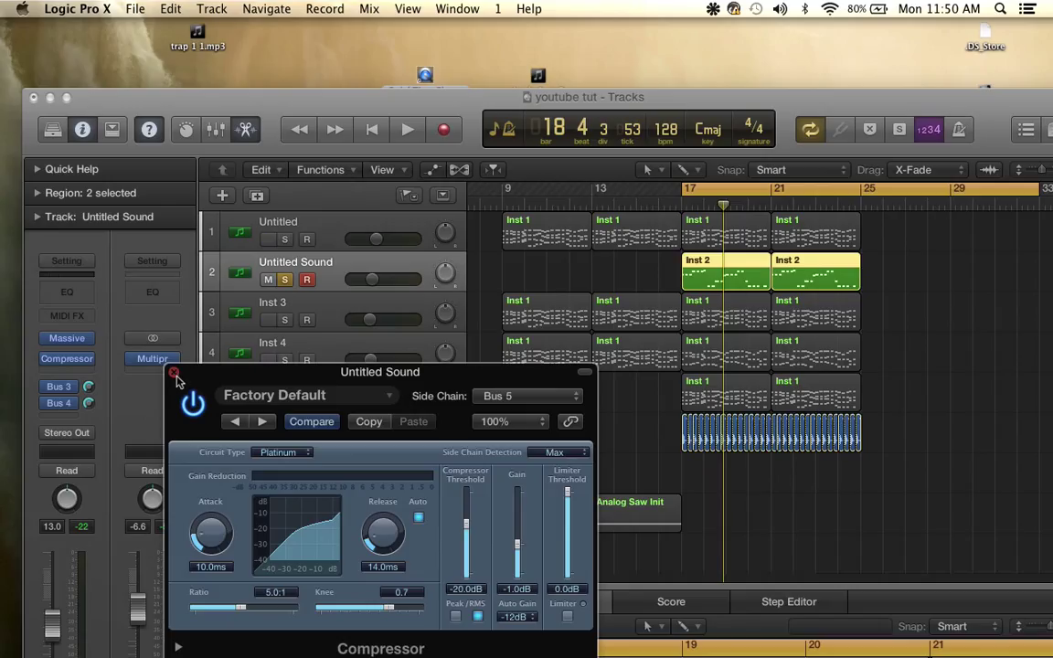
pyautogui.click(174, 374)
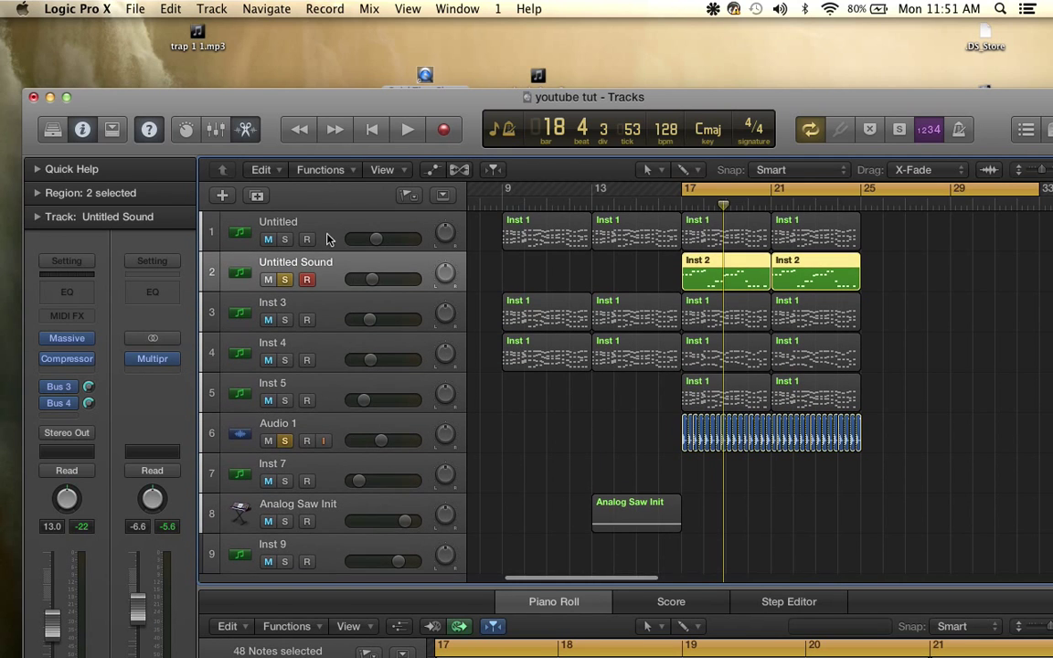
# - Insert a stereo Compressor on the Untitled melody track during playback
pyautogui.click(296, 220)
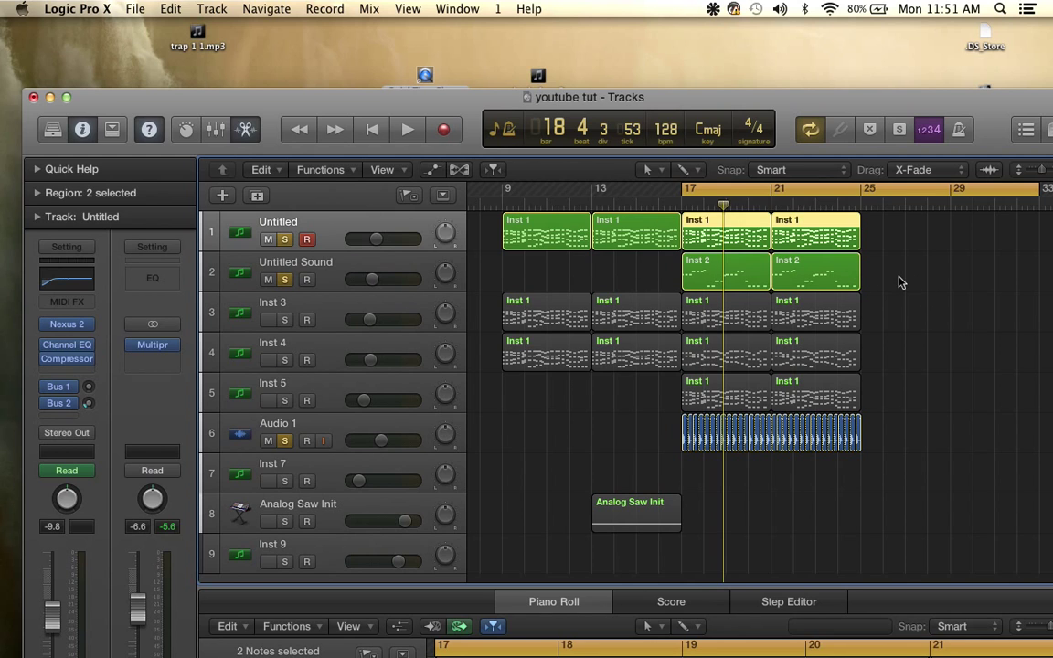
pyautogui.press('space')
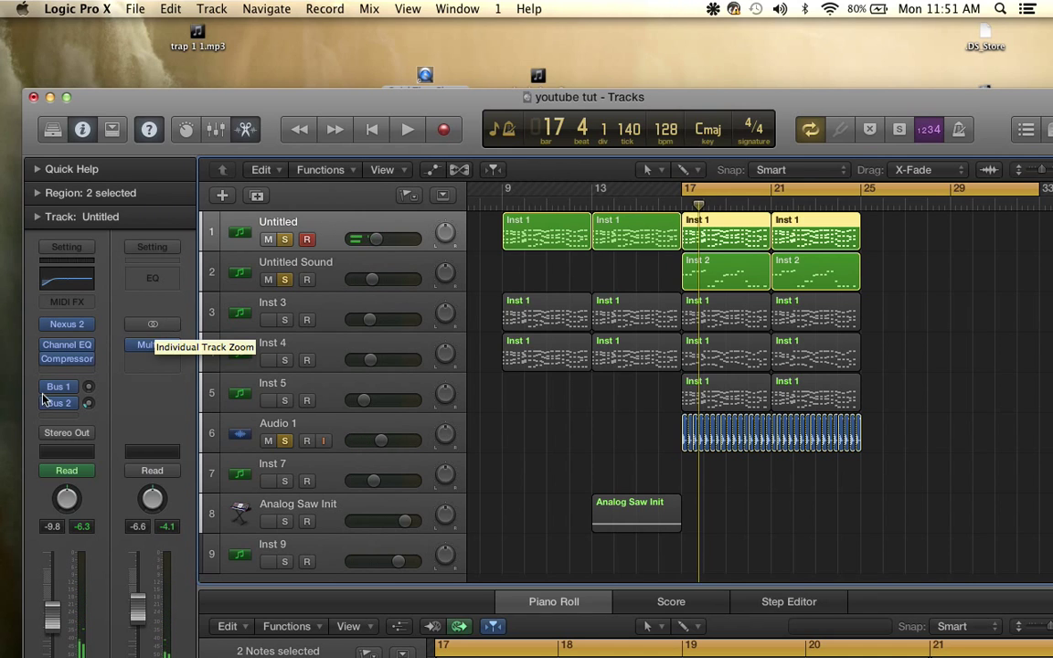
pyautogui.click(80, 372)
pyautogui.moveTo(172, 440)
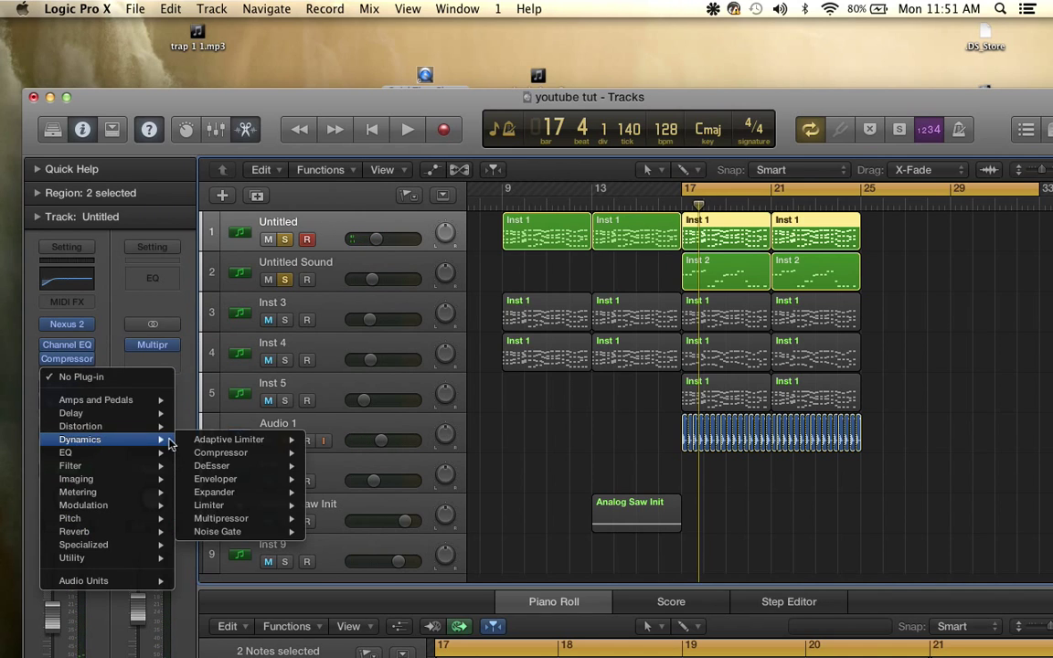
pyautogui.moveTo(207, 460)
pyautogui.click(348, 456)
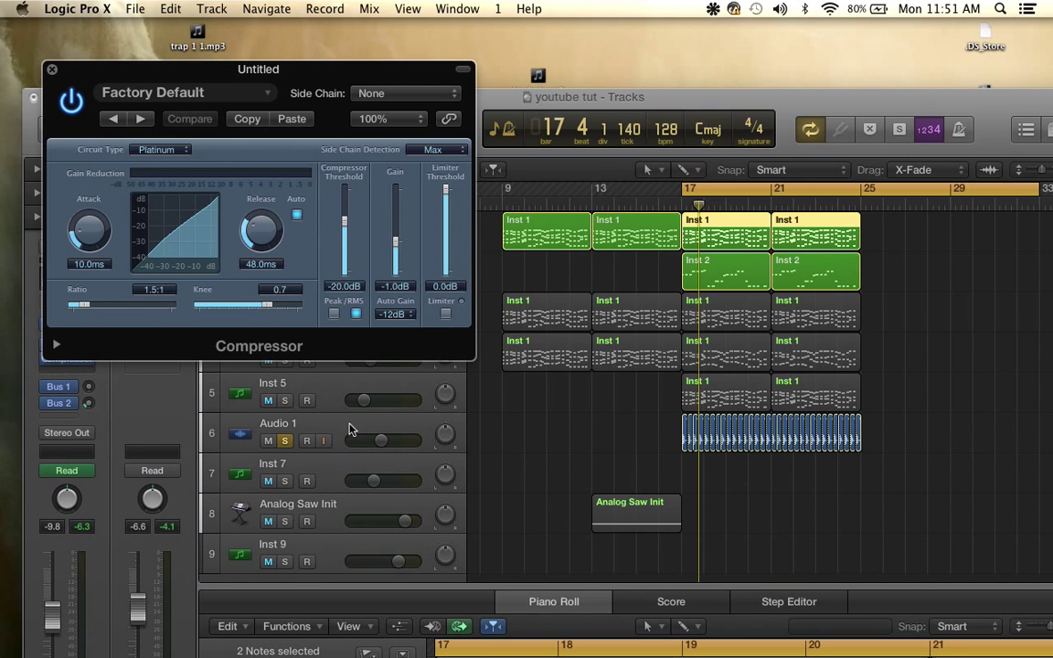
# - Key the new compressor's side chain from Bus 5
pyautogui.moveTo(357, 64); pyautogui.dragTo(517, 148)
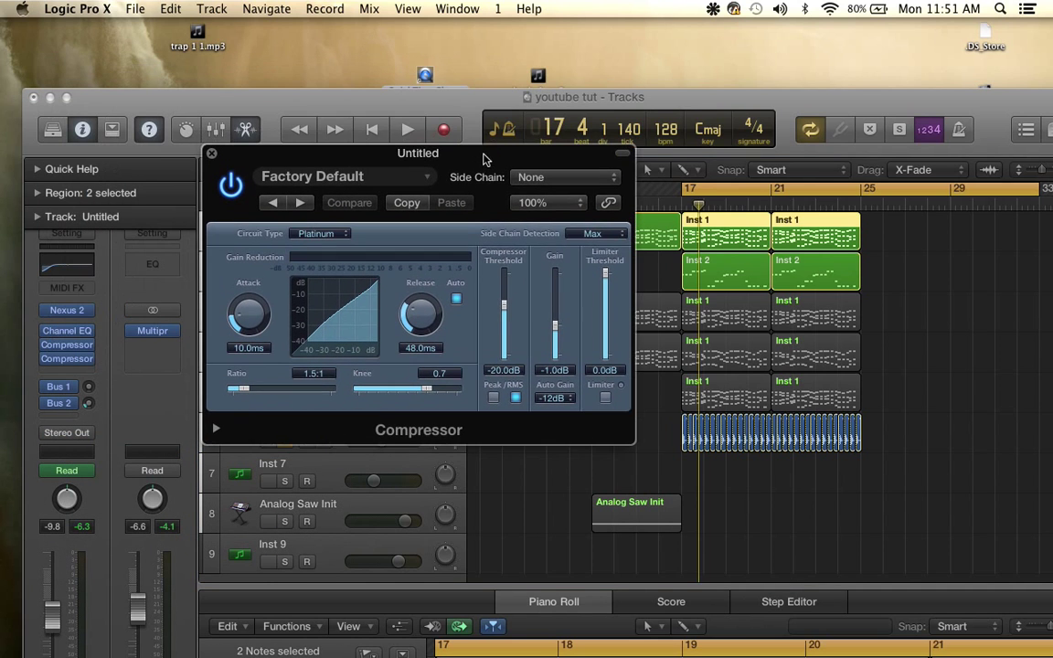
pyautogui.click(566, 177)
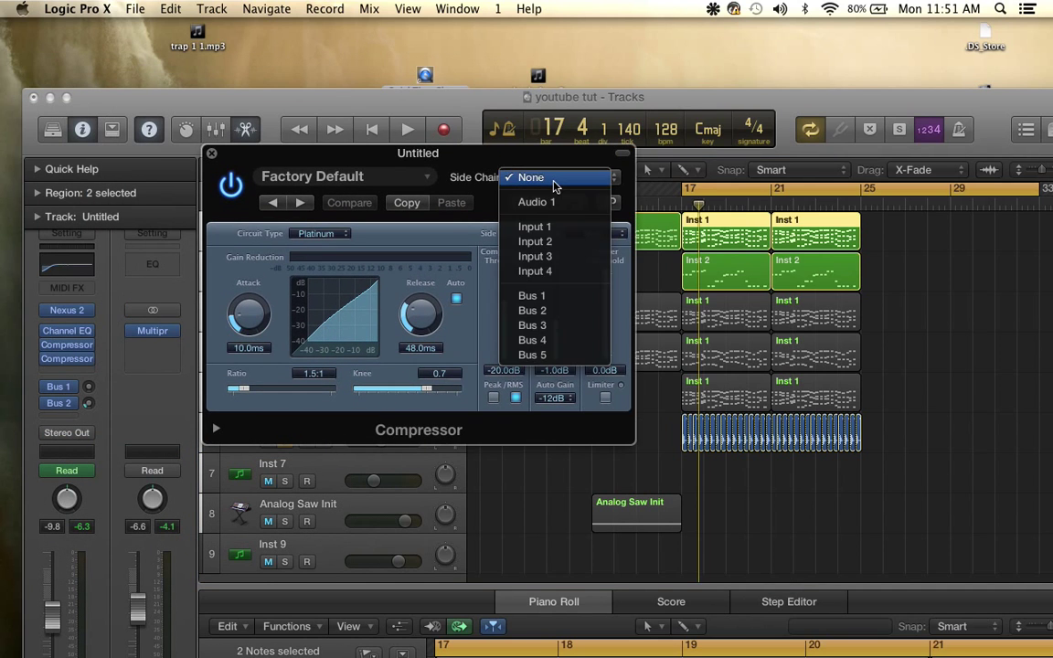
pyautogui.click(534, 354)
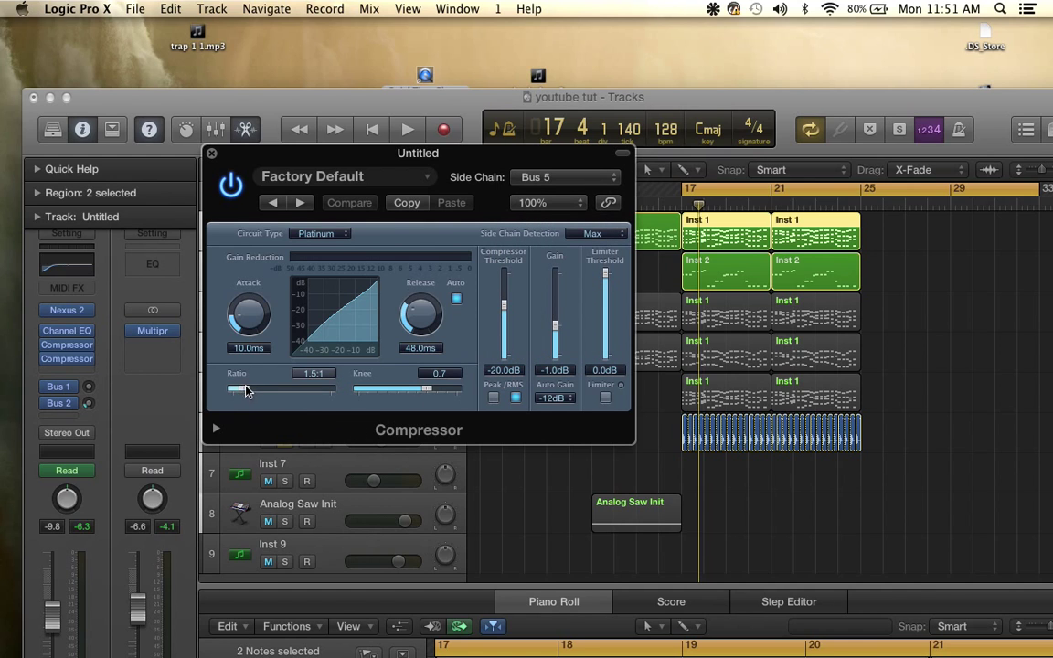
# - Dial in 2.2:1 ratio, -18 dB threshold and 14 ms release while looping, then close the window
pyautogui.moveTo(245, 392); pyautogui.dragTo(283, 395)
pyautogui.moveTo(468, 163); pyautogui.dragTo(538, 289)
pyautogui.press('space')
pyautogui.moveTo(573, 398); pyautogui.dragTo(578, 439)
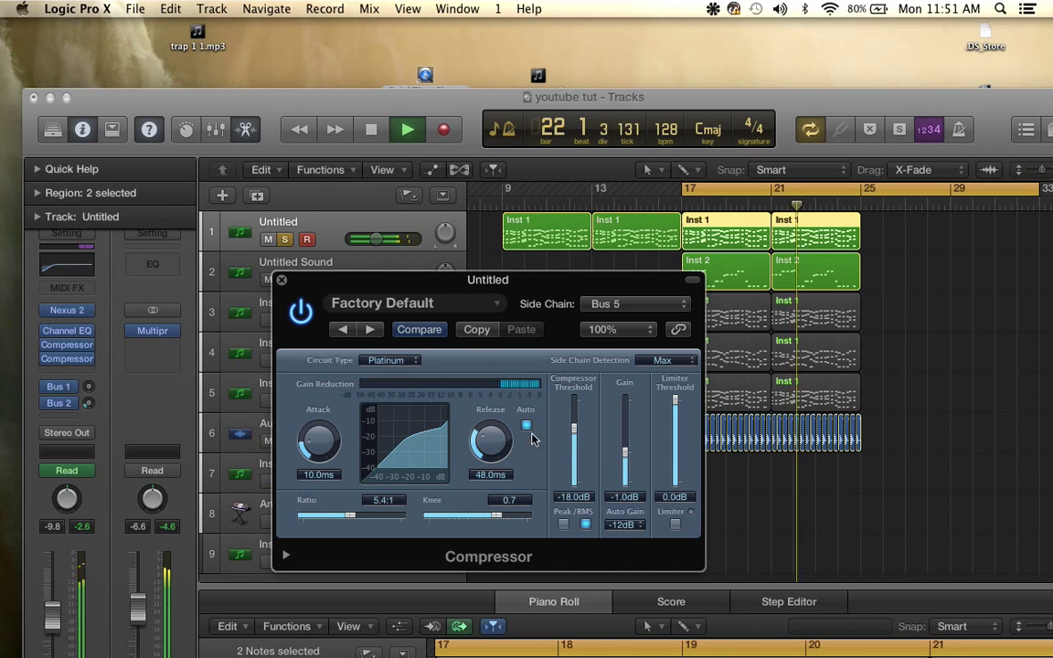
pyautogui.moveTo(490, 440); pyautogui.dragTo(499, 467)
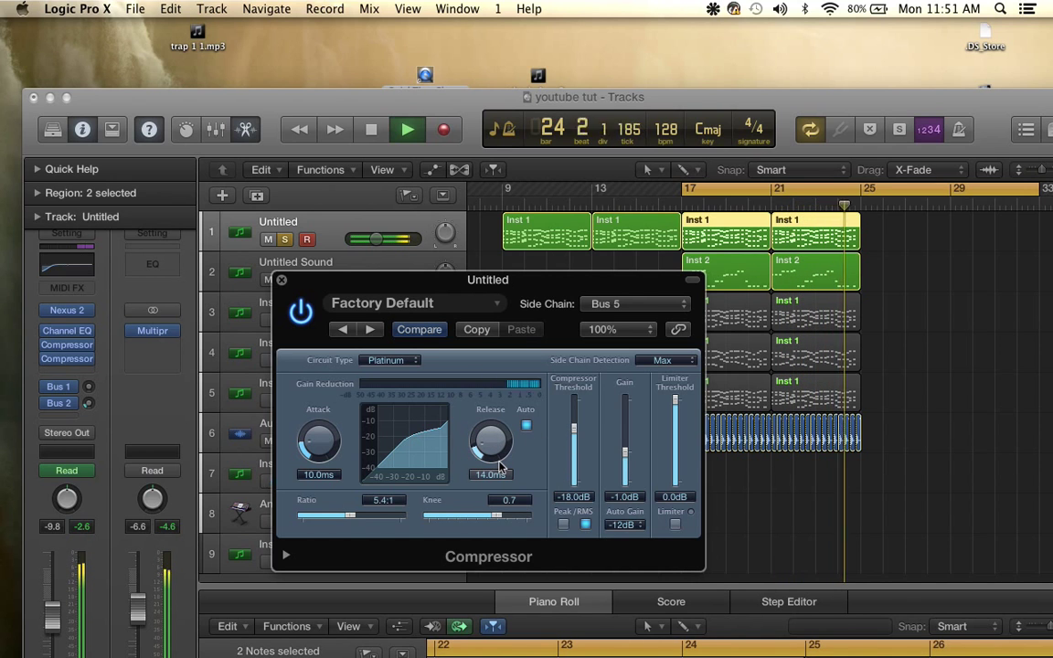
pyautogui.press('space')
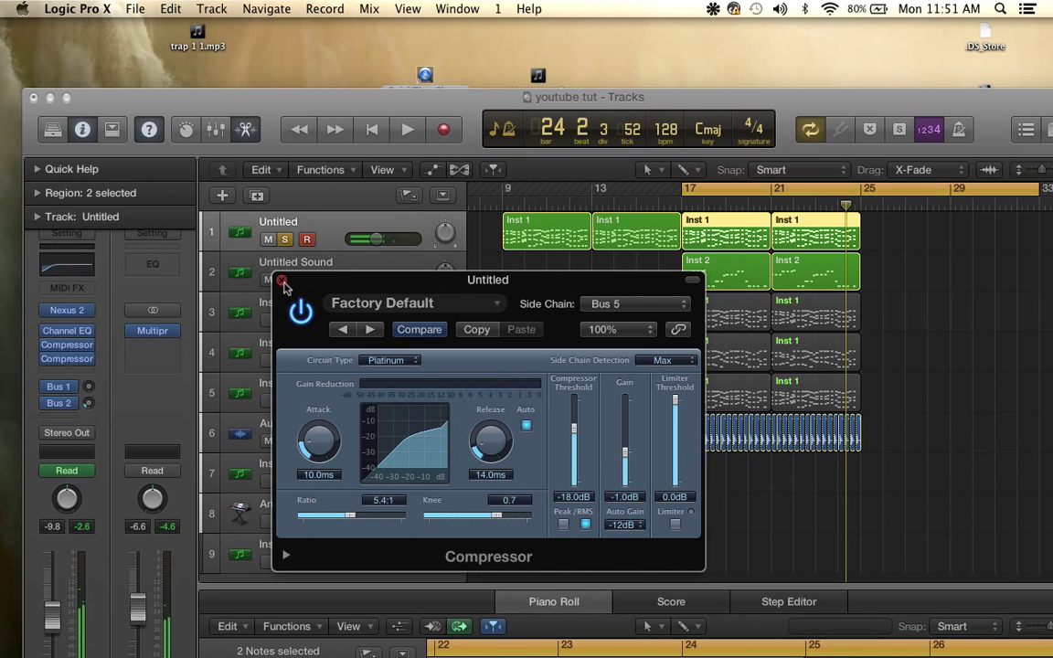
pyautogui.press('space')
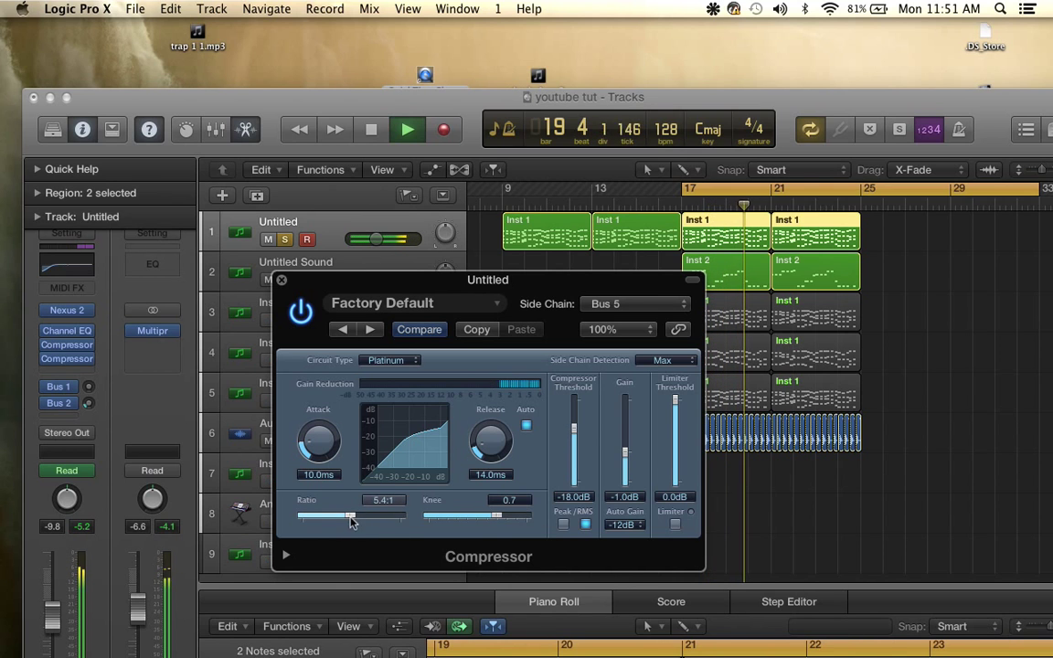
pyautogui.moveTo(351, 518); pyautogui.dragTo(326, 519)
pyautogui.press('space')
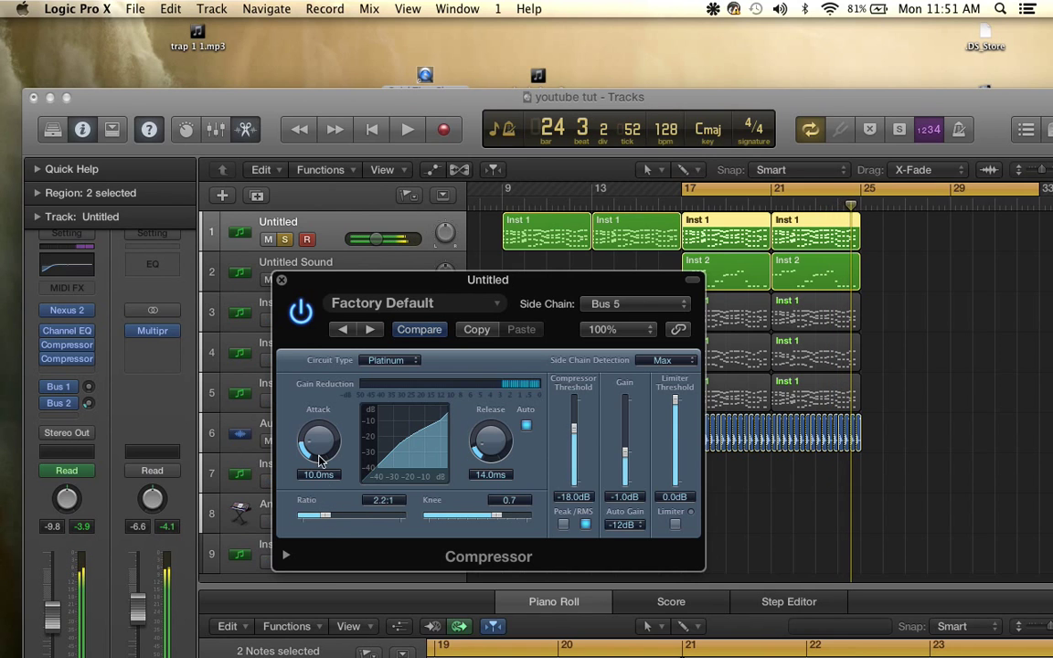
pyautogui.click(282, 280)
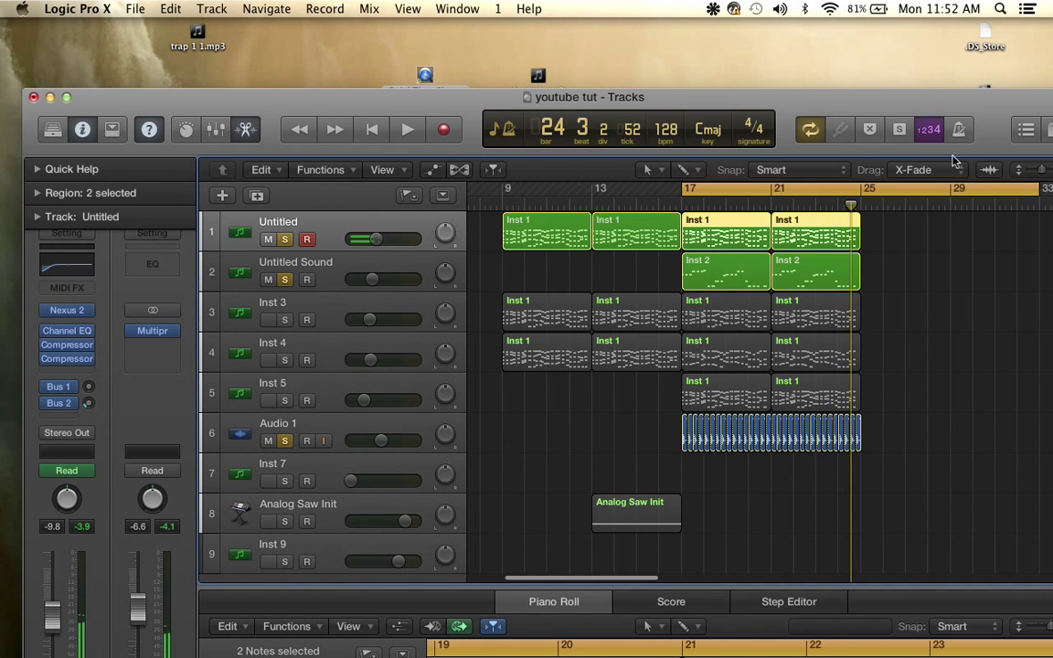
# - Select and solo the Inst 3 track
pyautogui.click(333, 318)
pyautogui.click(330, 354)
pyautogui.click(331, 384)
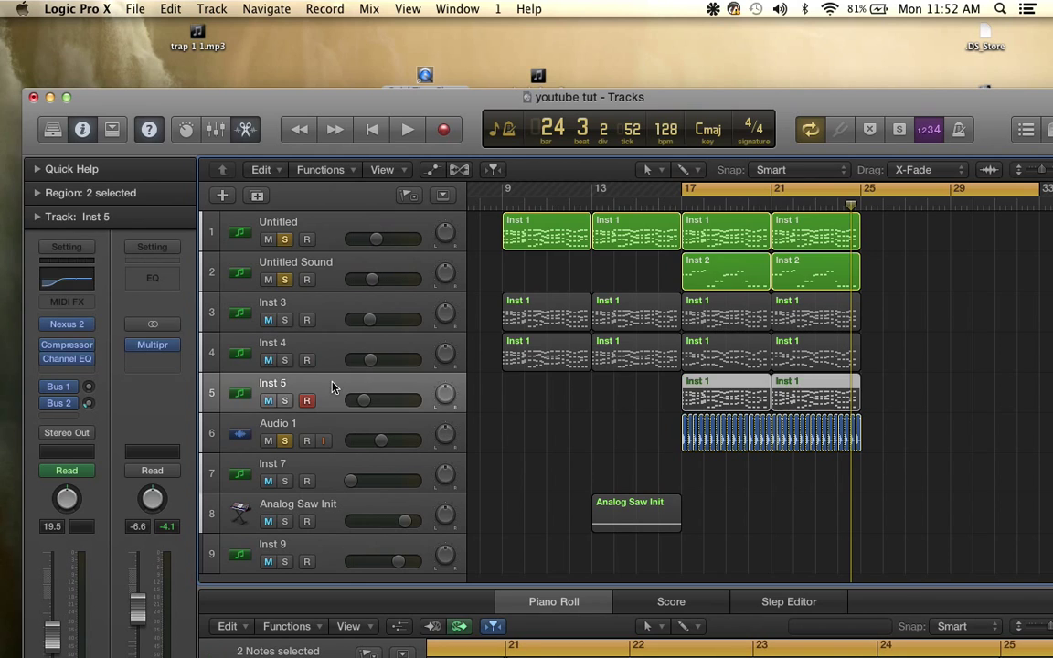
pyautogui.click(315, 326)
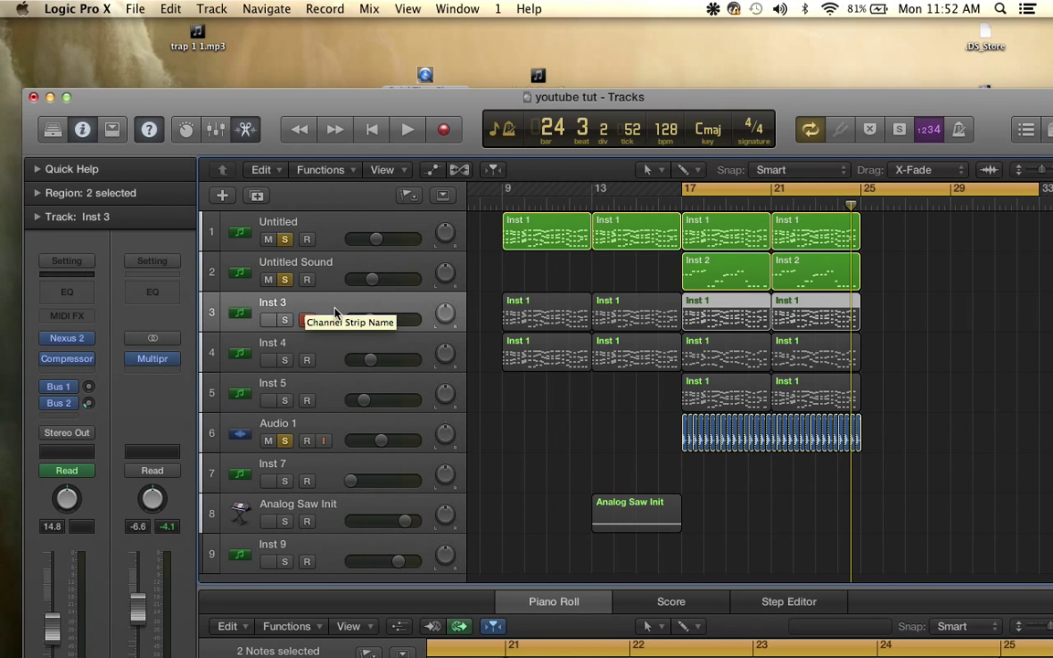
pyautogui.click(269, 320)
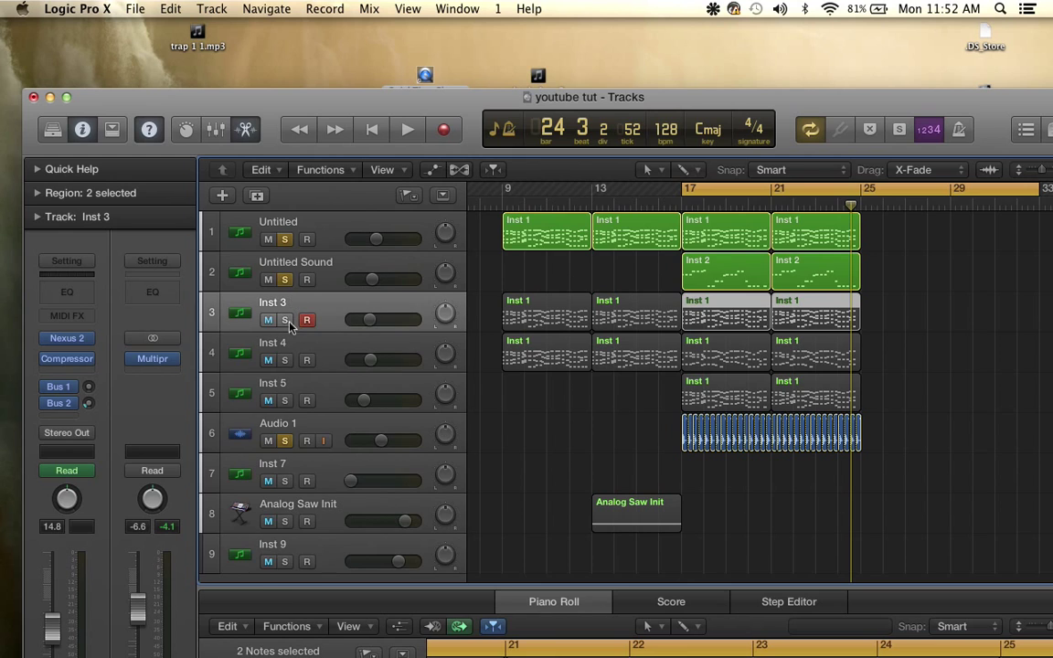
pyautogui.click(286, 320)
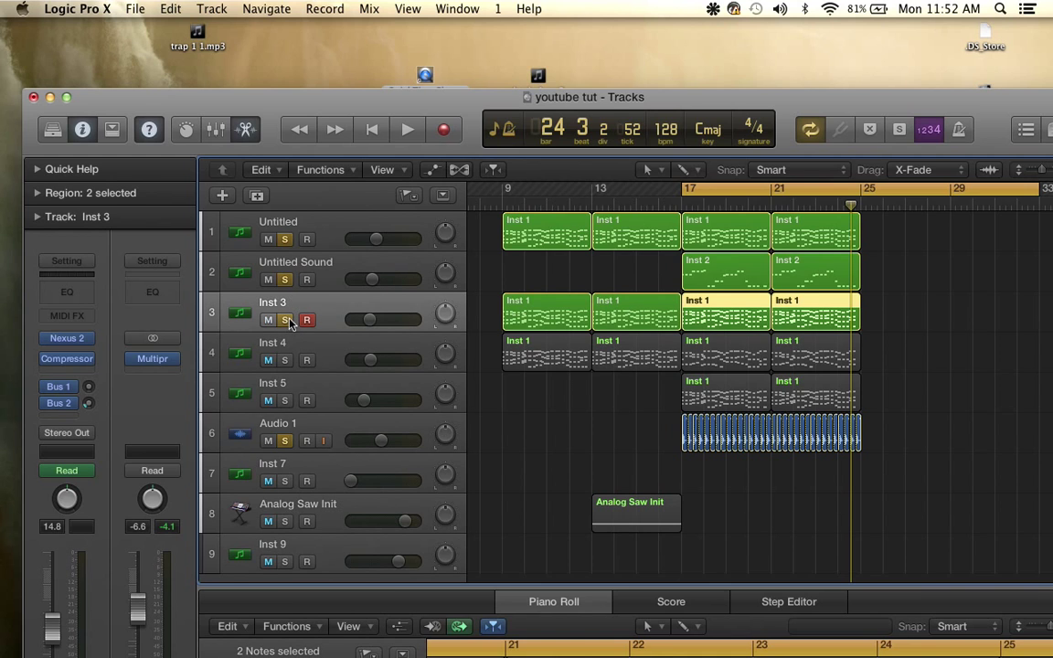
# - Insert a stereo Compressor on Inst 3 with its side chain keyed from Bus 5
pyautogui.click(87, 359)
pyautogui.moveTo(92, 493)
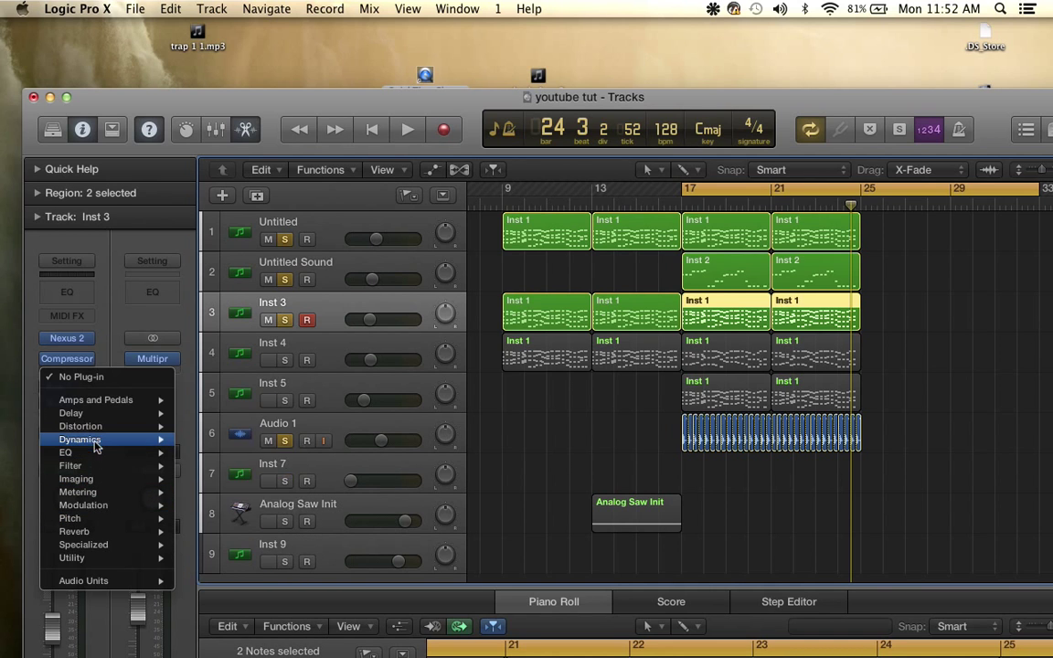
pyautogui.moveTo(96, 444)
pyautogui.moveTo(286, 451)
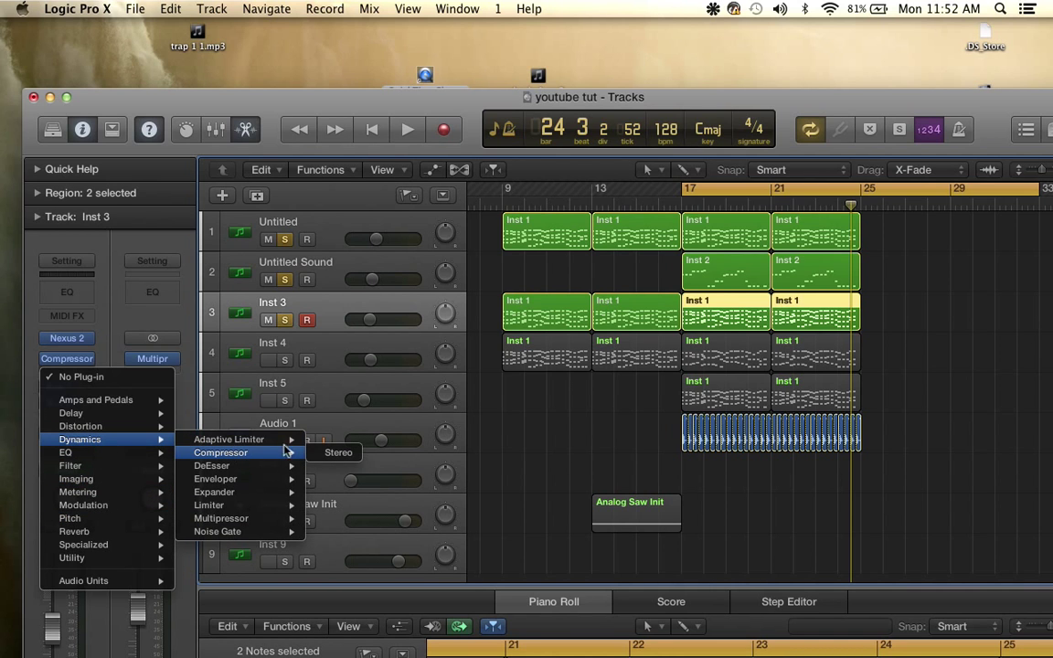
pyautogui.click(337, 452)
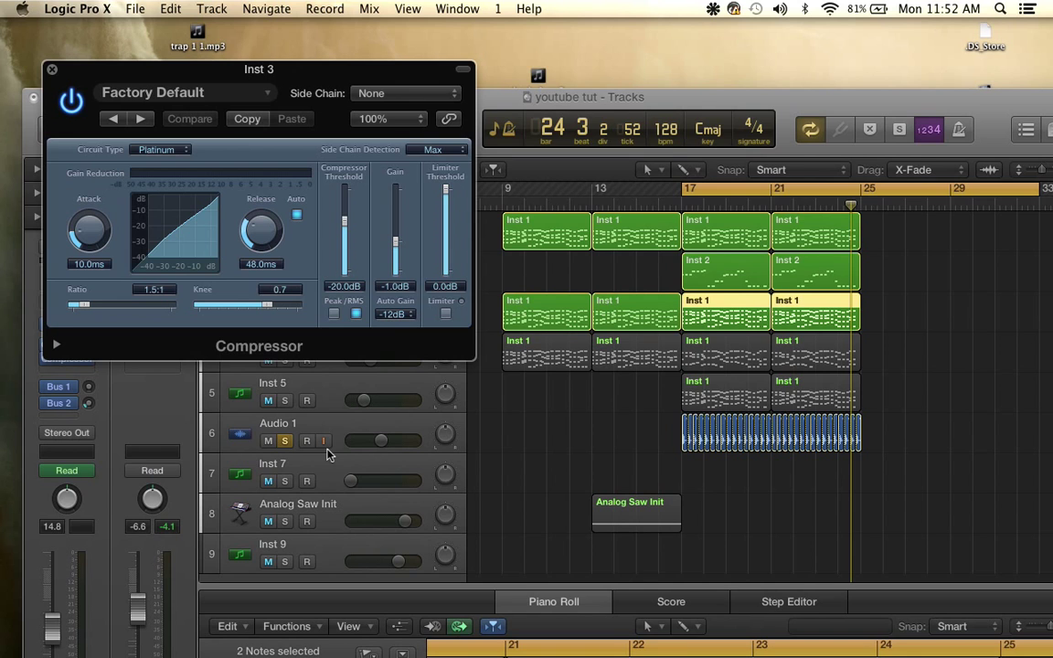
pyautogui.moveTo(304, 81); pyautogui.dragTo(507, 214)
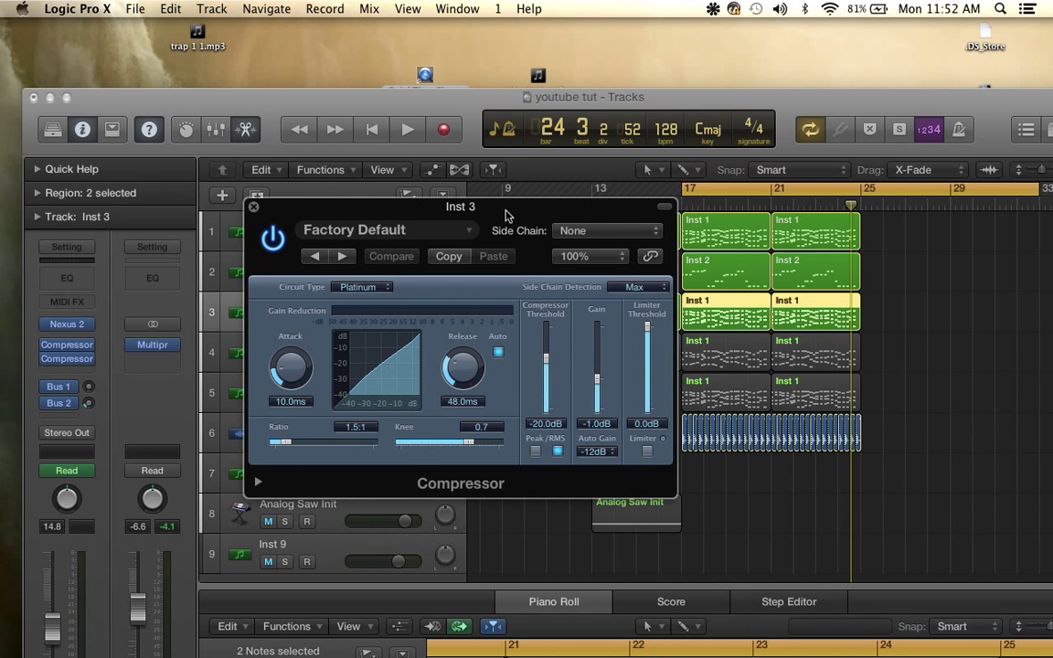
pyautogui.click(653, 234)
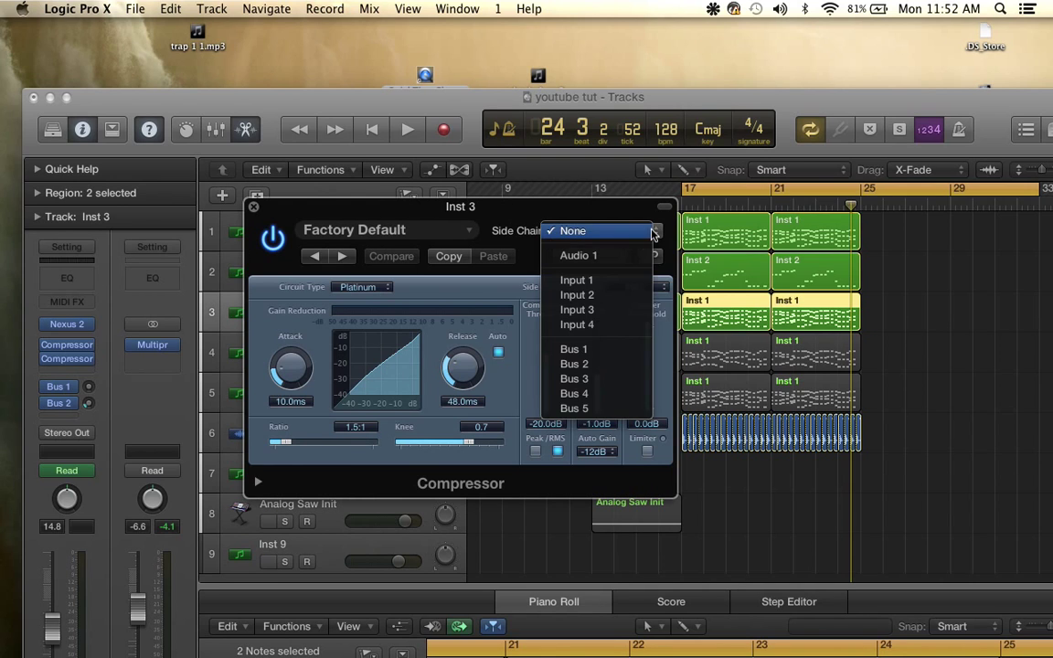
pyautogui.click(597, 410)
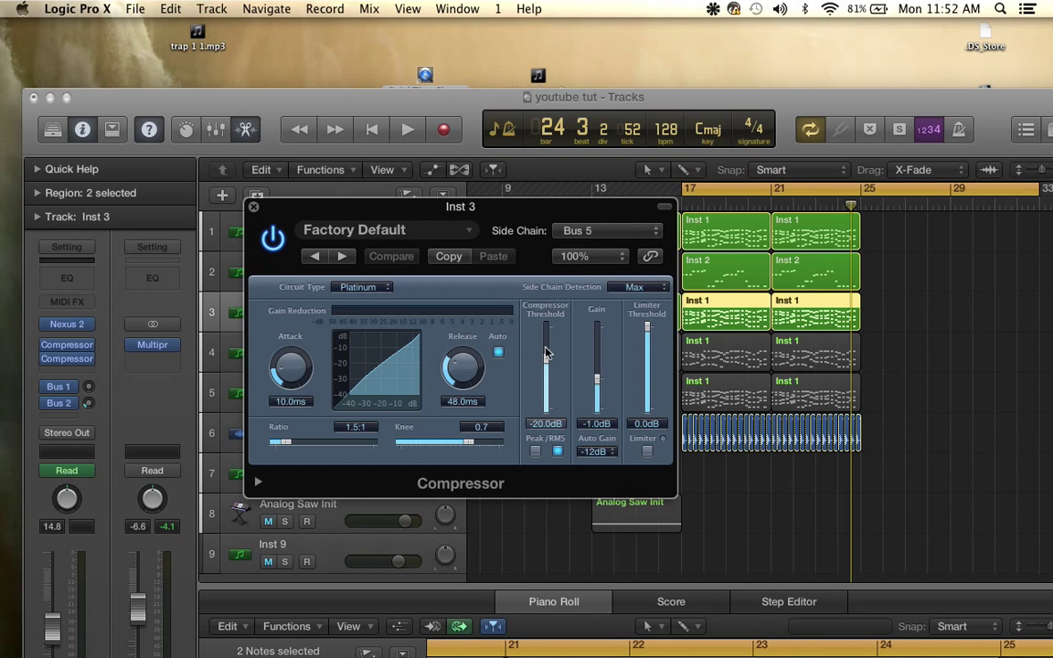
# - Set Inst 3's compressor to 4.2:1 ratio, 9.5 ms release, -18.5 dB threshold while playing, then close it
pyautogui.moveTo(288, 445); pyautogui.dragTo(318, 448)
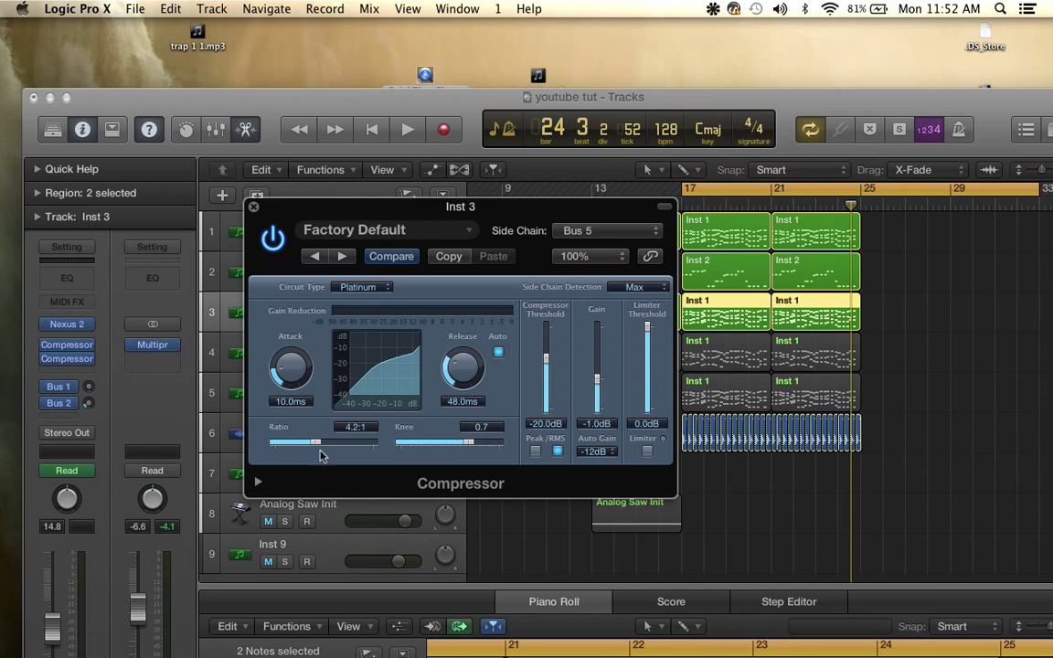
pyautogui.press('space')
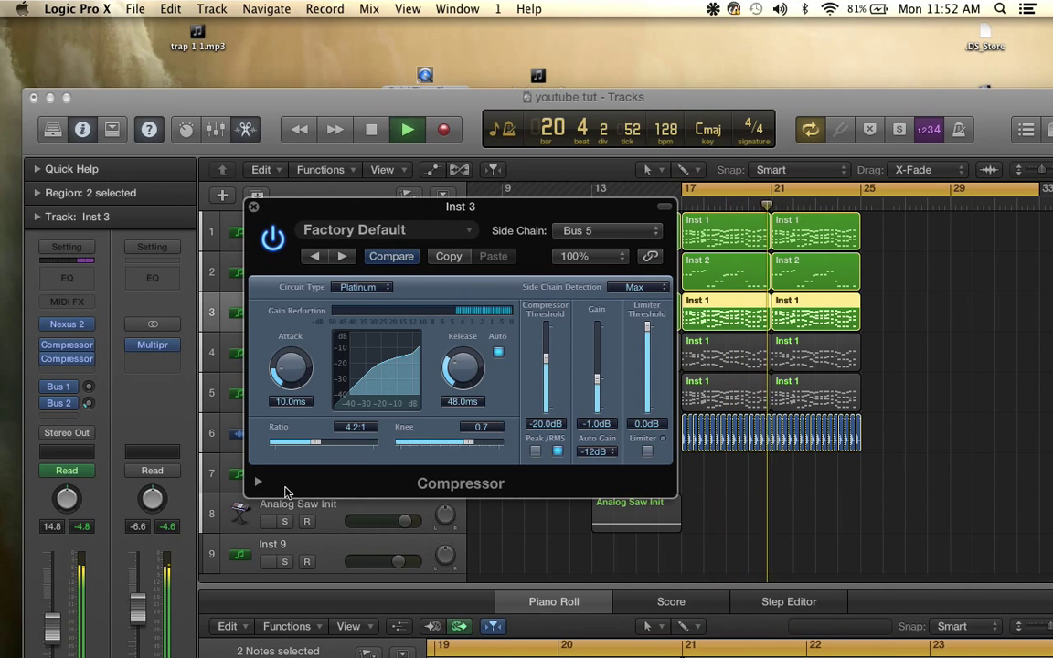
pyautogui.moveTo(463, 368); pyautogui.dragTo(465, 400)
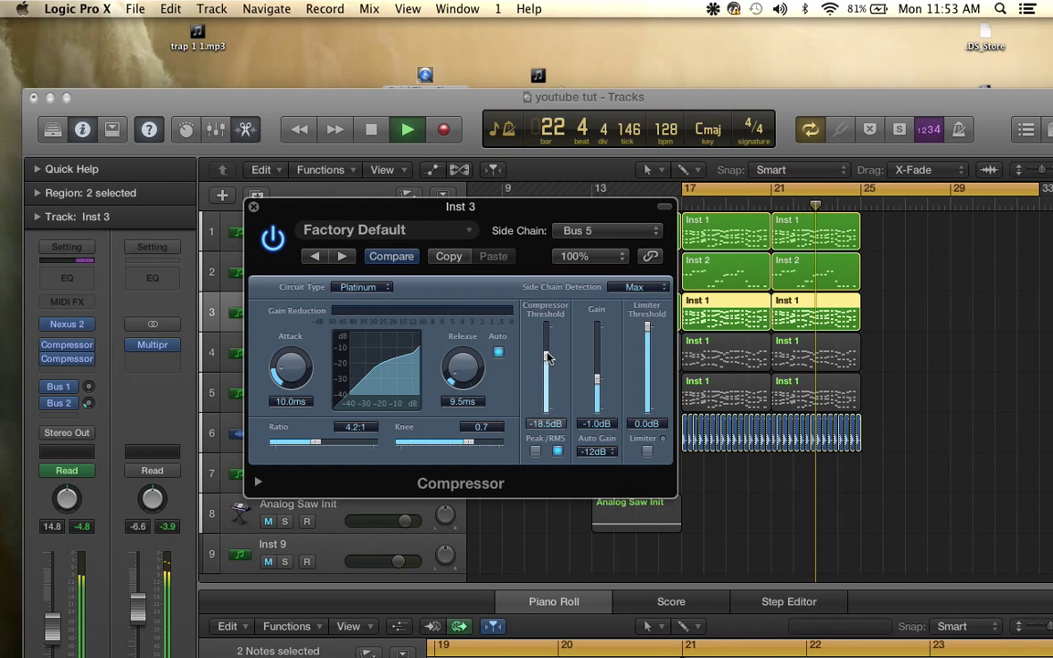
pyautogui.moveTo(545, 362); pyautogui.dragTo(546, 360)
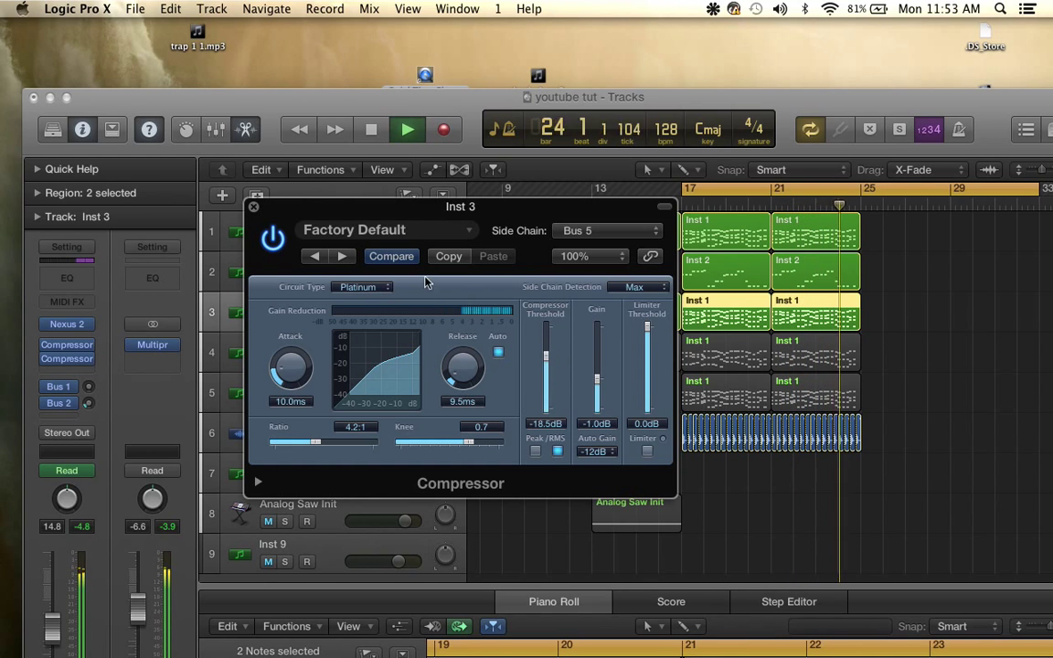
pyautogui.click(254, 207)
pyautogui.press('space')
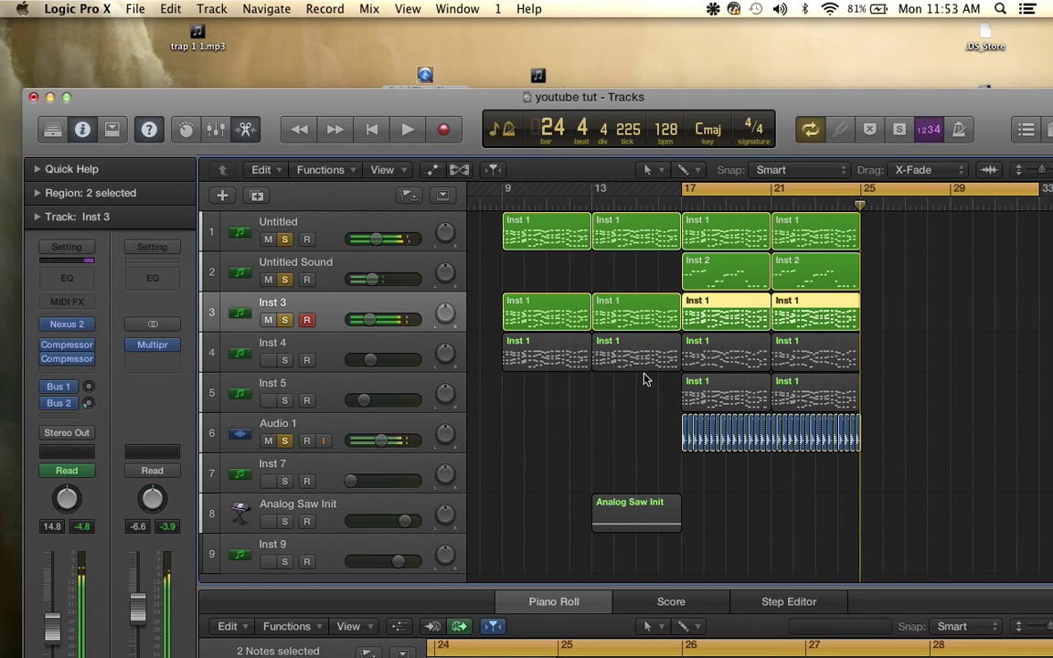
# - Solo Inst 4 and insert a stereo Compressor keyed from Bus 5
pyautogui.click(334, 346)
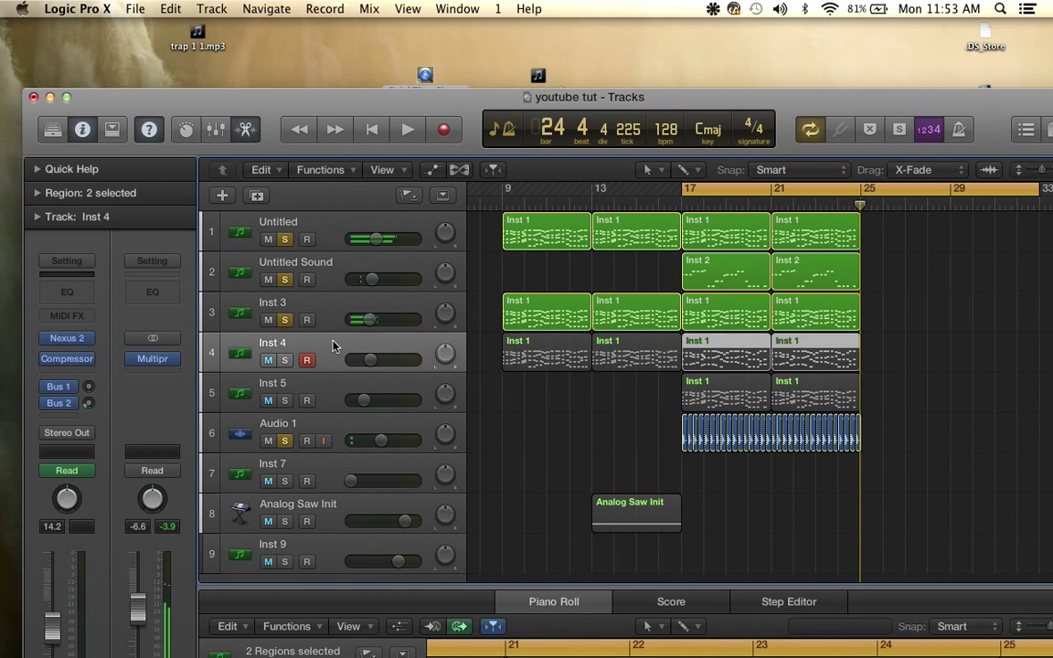
pyautogui.click(285, 360)
pyautogui.click(87, 361)
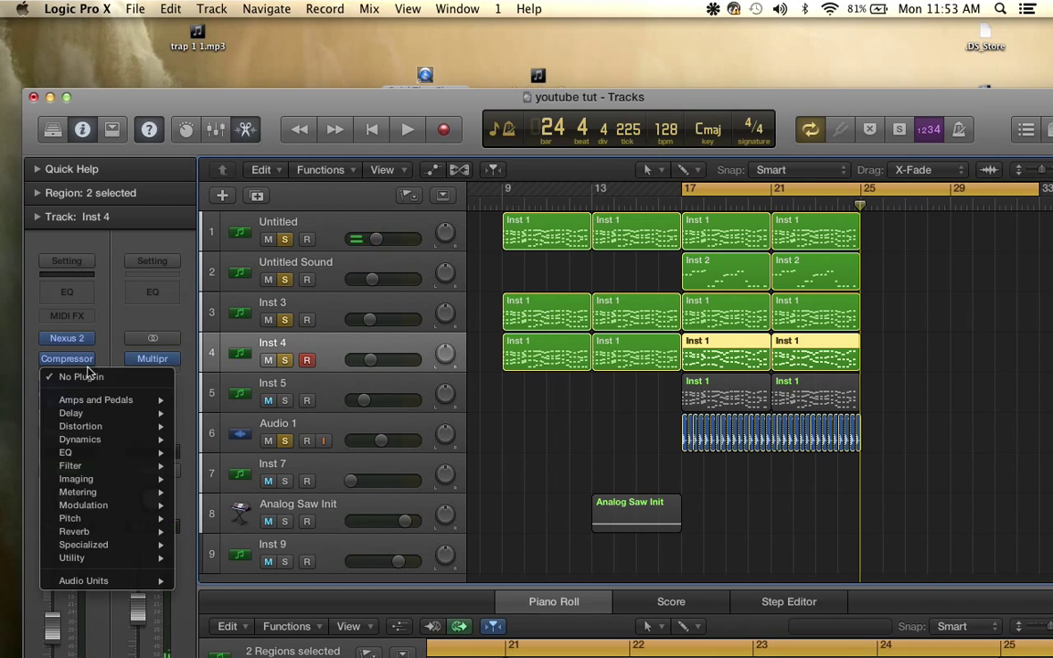
pyautogui.moveTo(106, 439)
pyautogui.moveTo(224, 454)
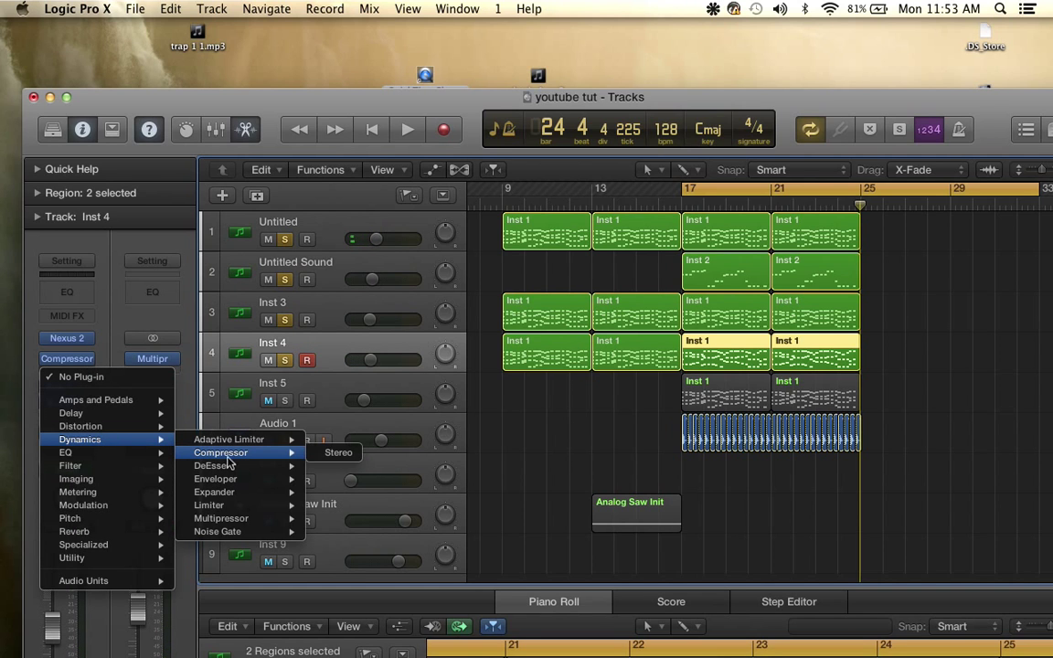
pyautogui.click(327, 457)
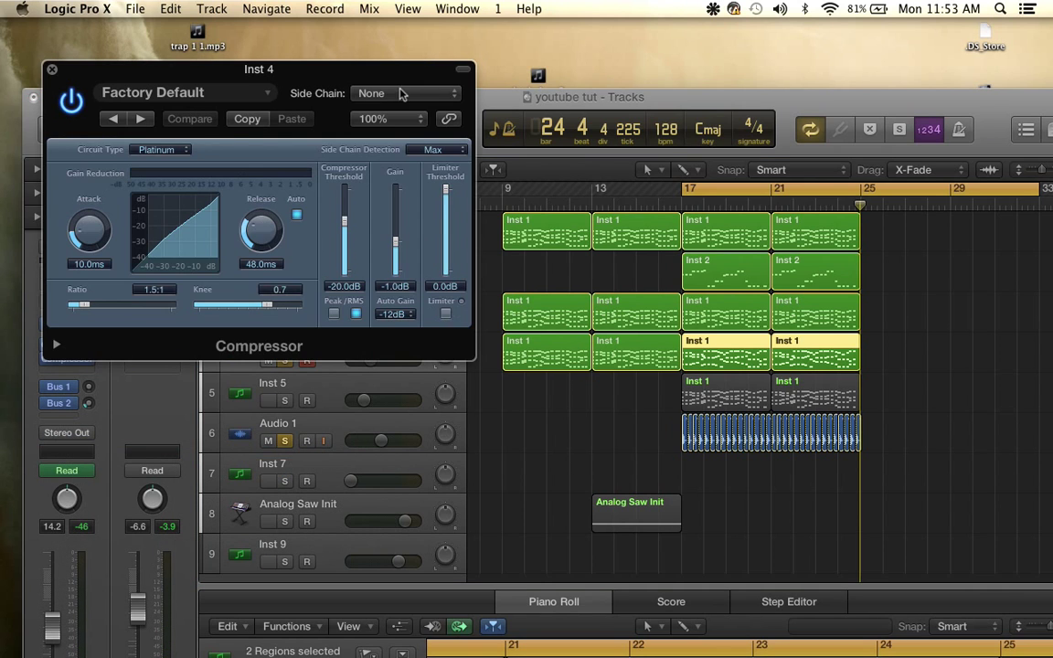
pyautogui.click(402, 92)
pyautogui.click(370, 254)
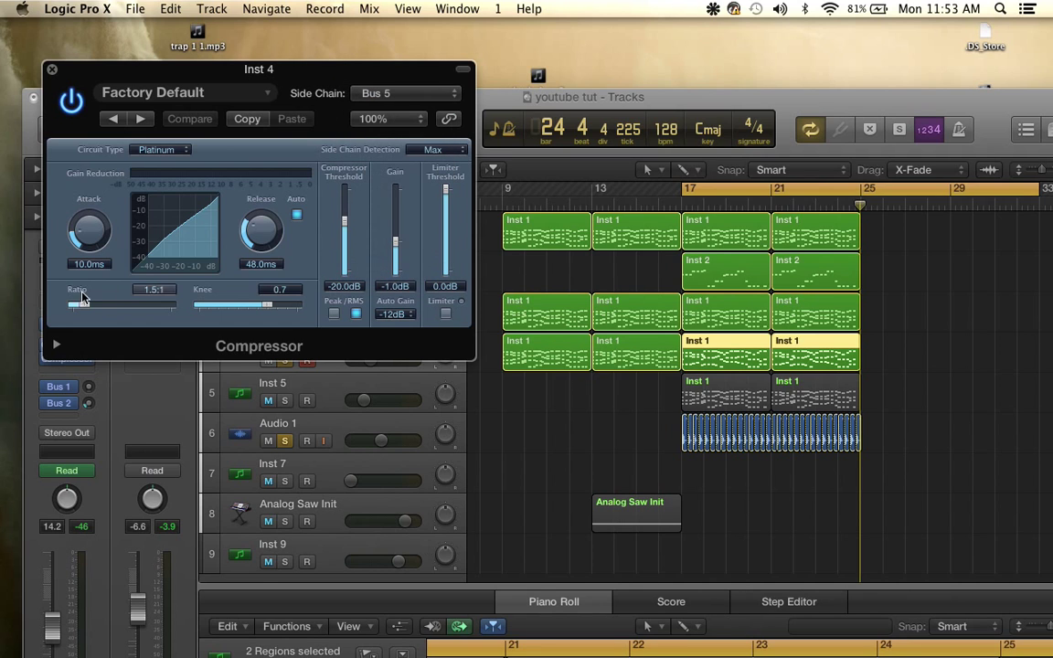
# - Set the ratio to 5.4:1 and adjust the threshold to -17.0 dB while playing
pyautogui.moveTo(80, 304); pyautogui.dragTo(115, 310)
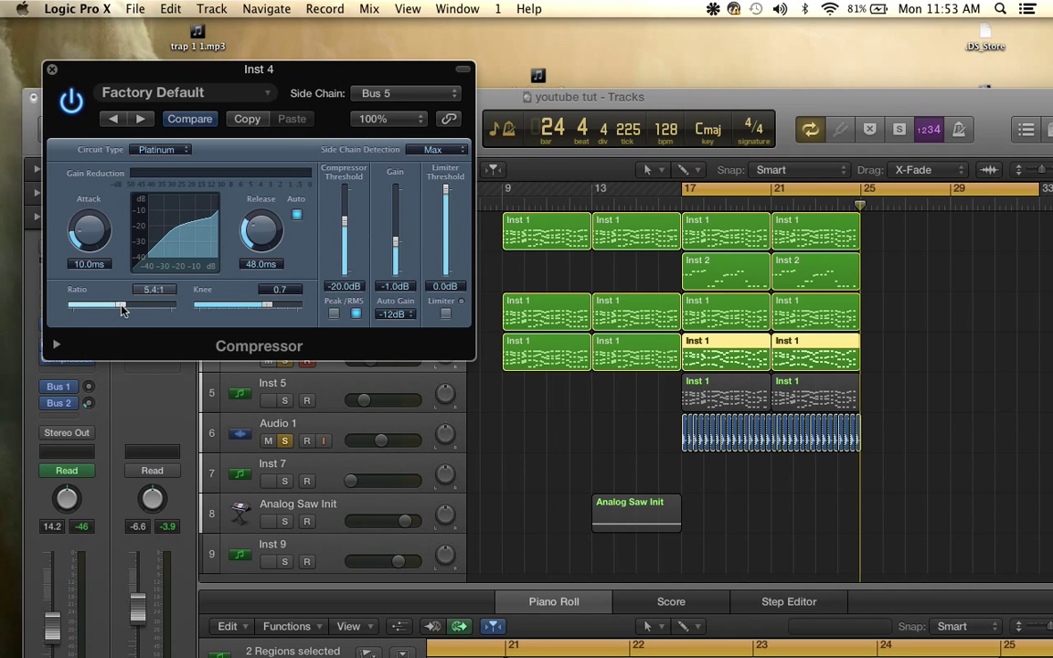
pyautogui.press('space')
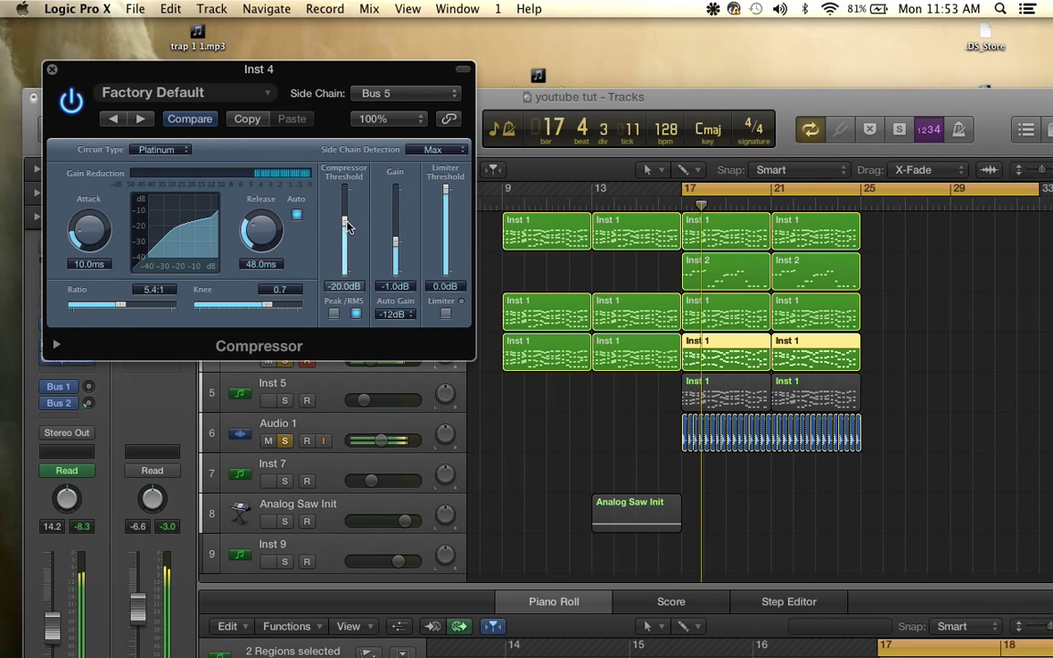
pyautogui.moveTo(345, 226)
pyautogui.mouseDown()
pyautogui.moveTo(345, 237)
pyautogui.moveTo(348, 226)
pyautogui.mouseUp()
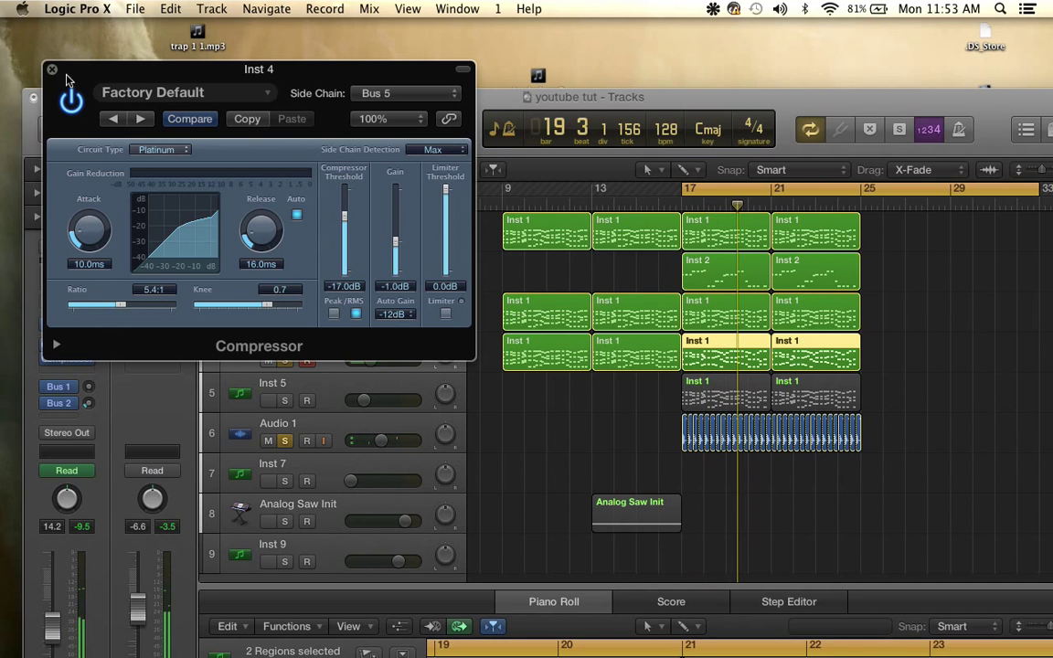
pyautogui.moveTo(317, 90); pyautogui.dragTo(385, 245)
# - Close the Inst 4 compressor, then solo Inst 5 and insert a stereo Compressor on it
pyautogui.click(119, 224)
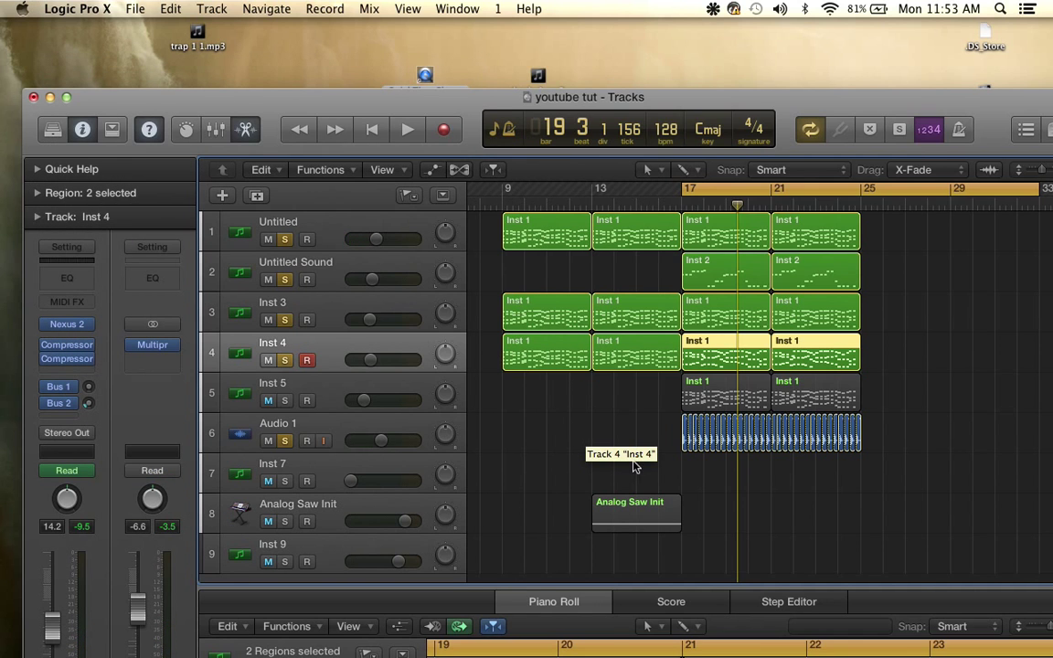
pyautogui.scroll(-1, 635, 466)
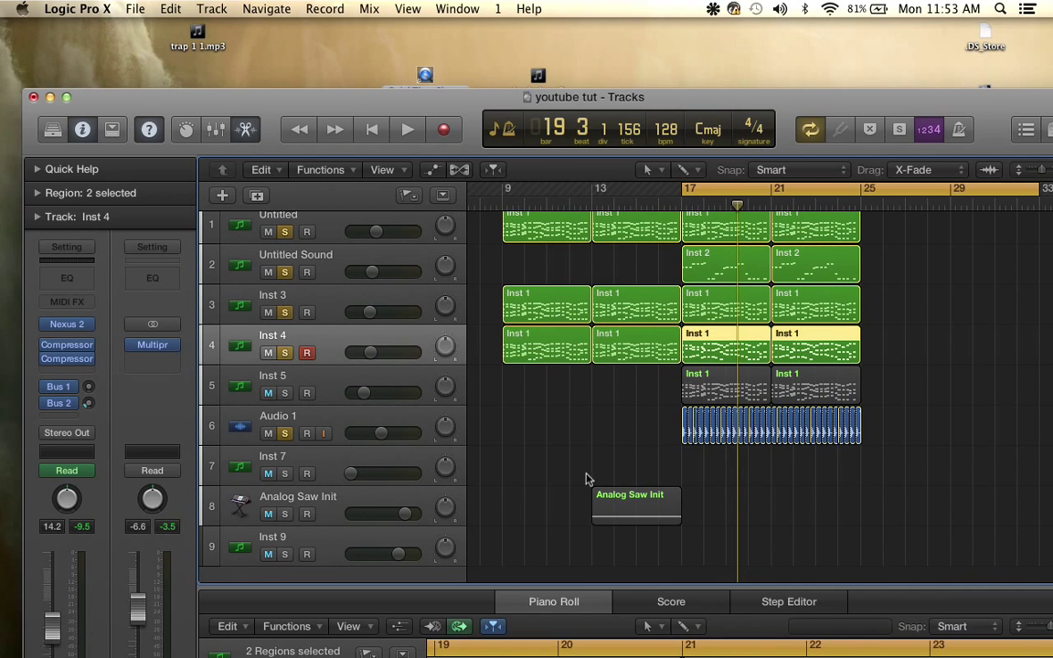
pyautogui.click(302, 384)
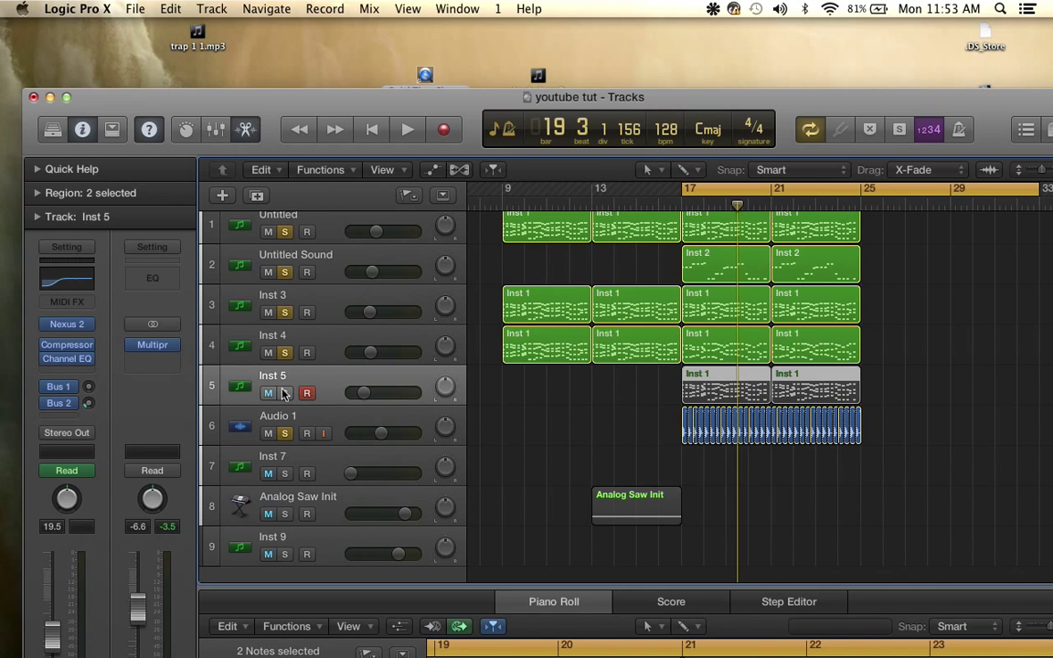
pyautogui.click(286, 393)
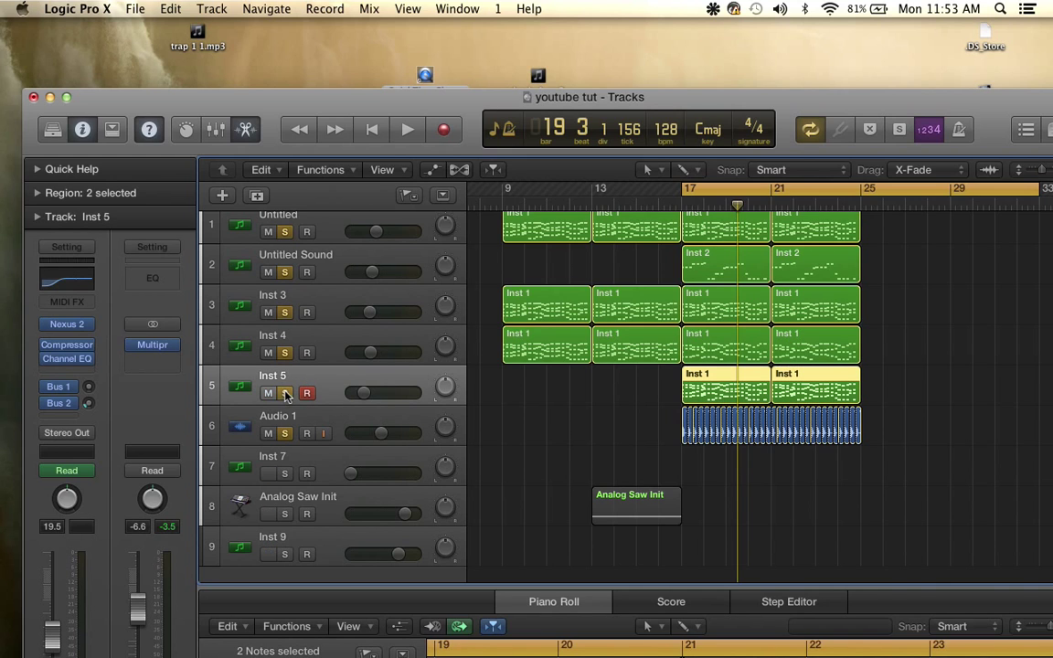
pyautogui.click(91, 372)
pyautogui.moveTo(104, 441)
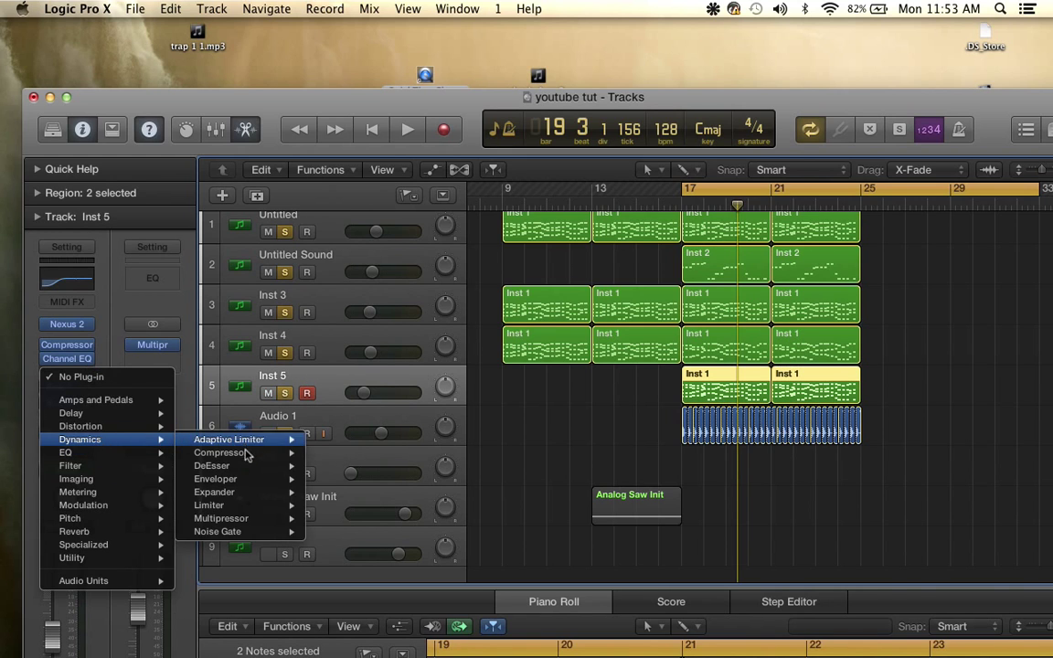
pyautogui.moveTo(264, 454)
pyautogui.click(338, 452)
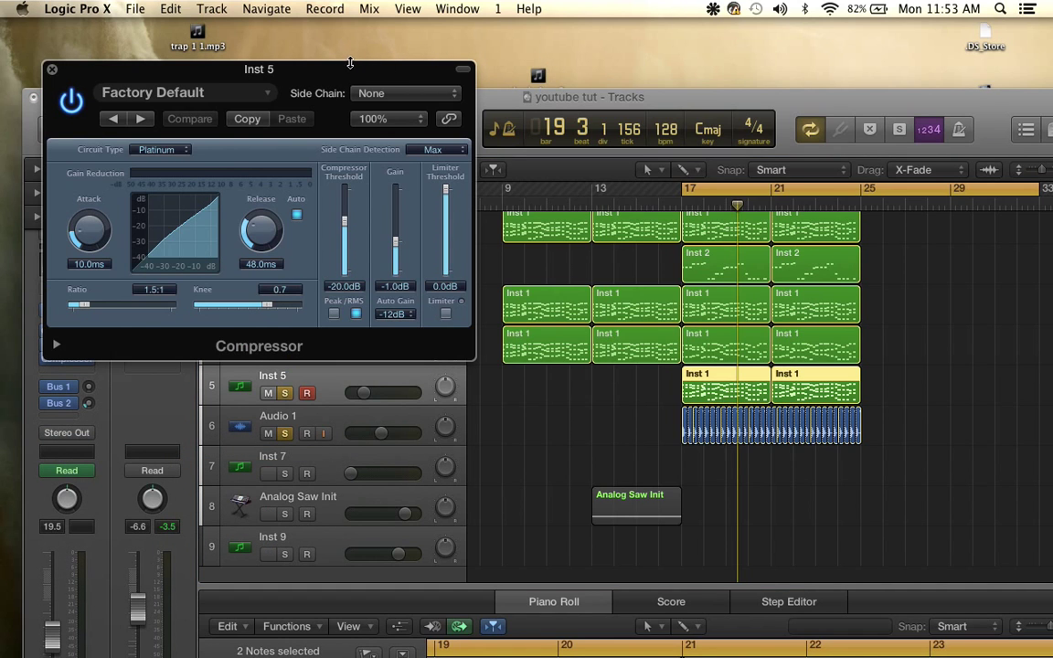
# - Key Inst 5's compressor from Bus 5, with 4.4:1 ratio and -17.5 dB threshold, testing during playback
pyautogui.moveTo(323, 70); pyautogui.dragTo(437, 234)
pyautogui.click(478, 252)
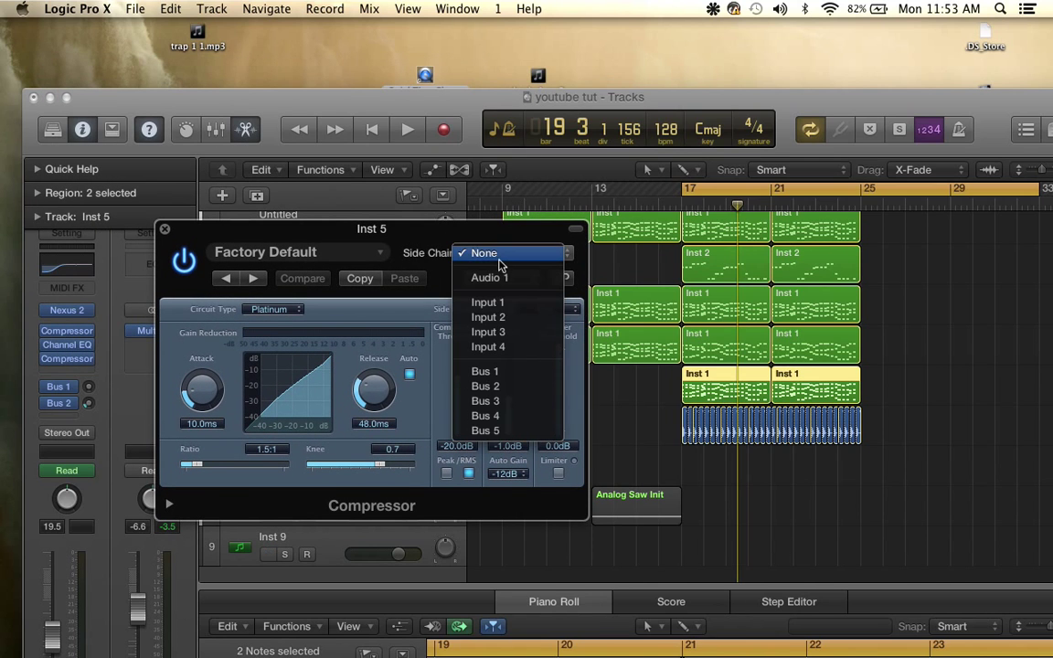
pyautogui.click(503, 433)
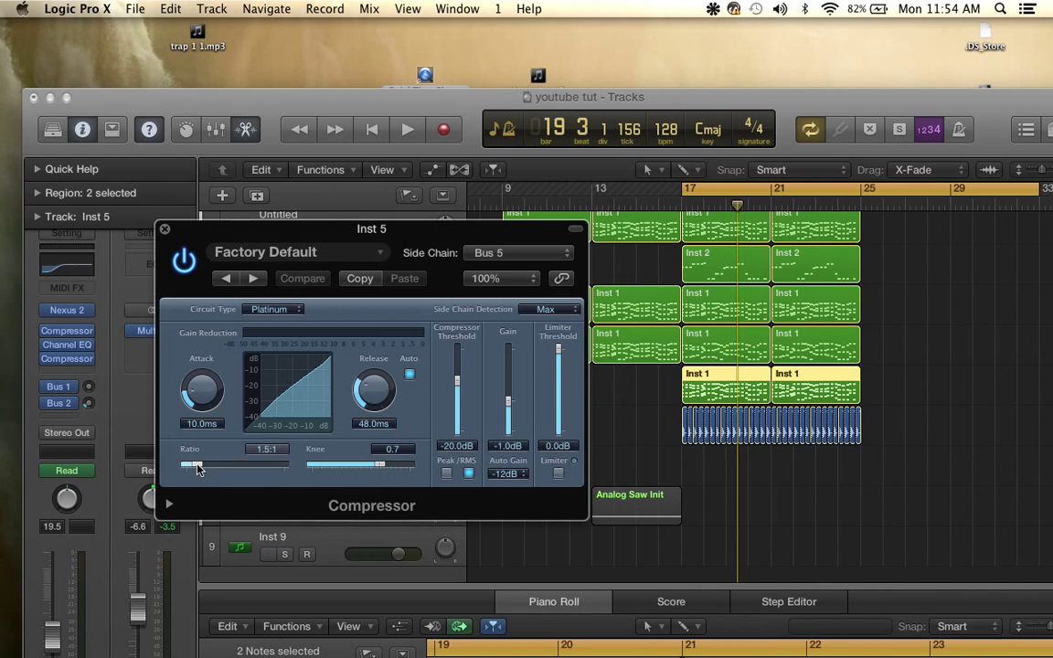
pyautogui.moveTo(197, 469); pyautogui.dragTo(203, 470)
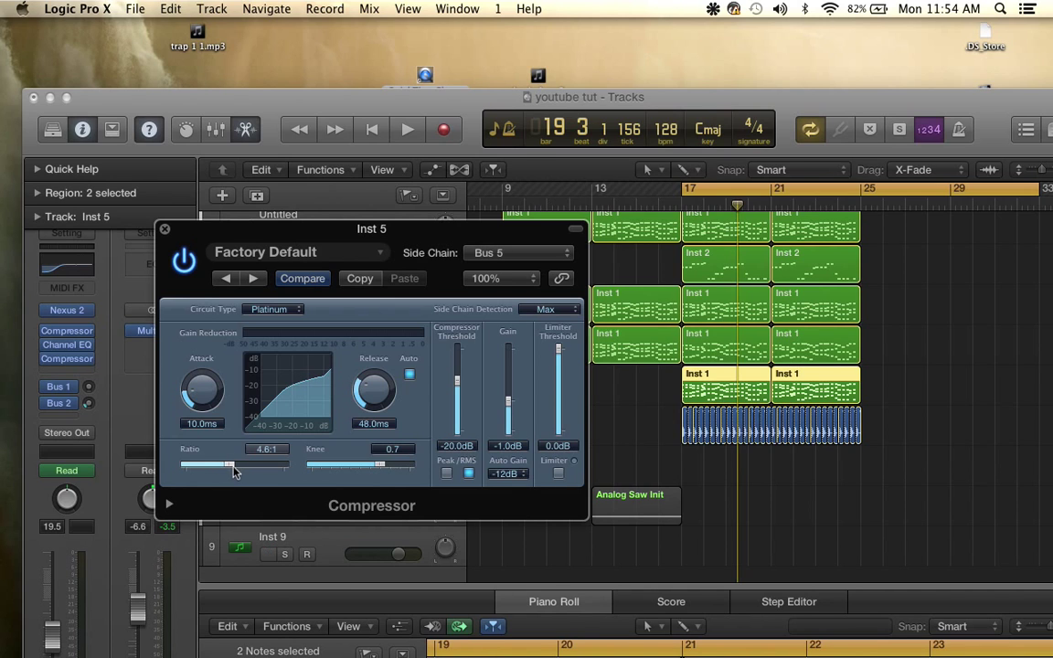
pyautogui.press('space')
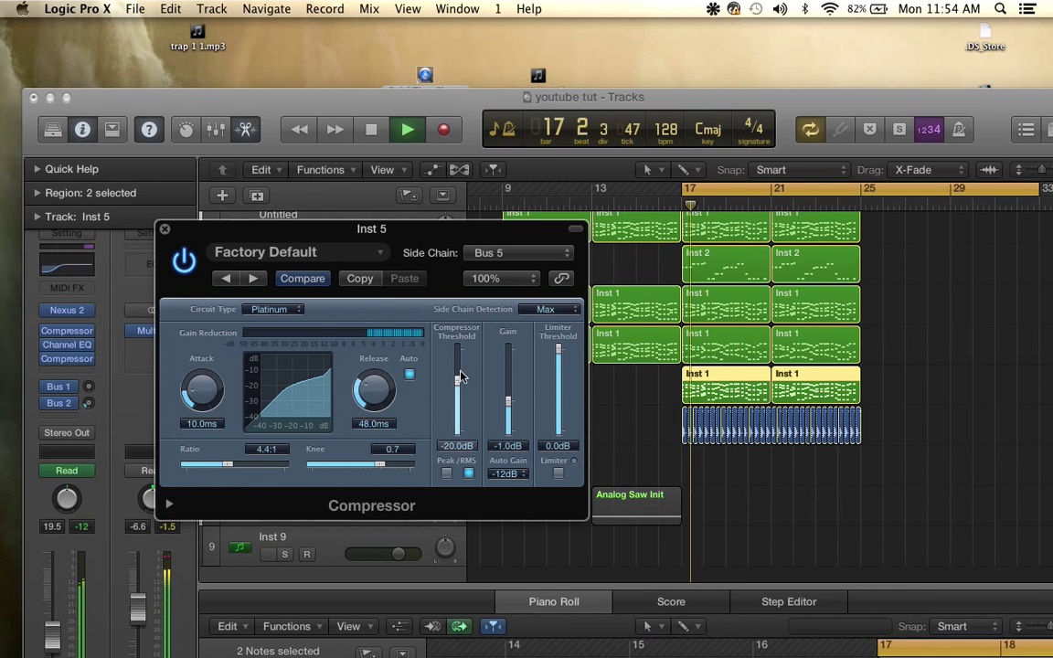
pyautogui.moveTo(460, 385); pyautogui.dragTo(460, 378)
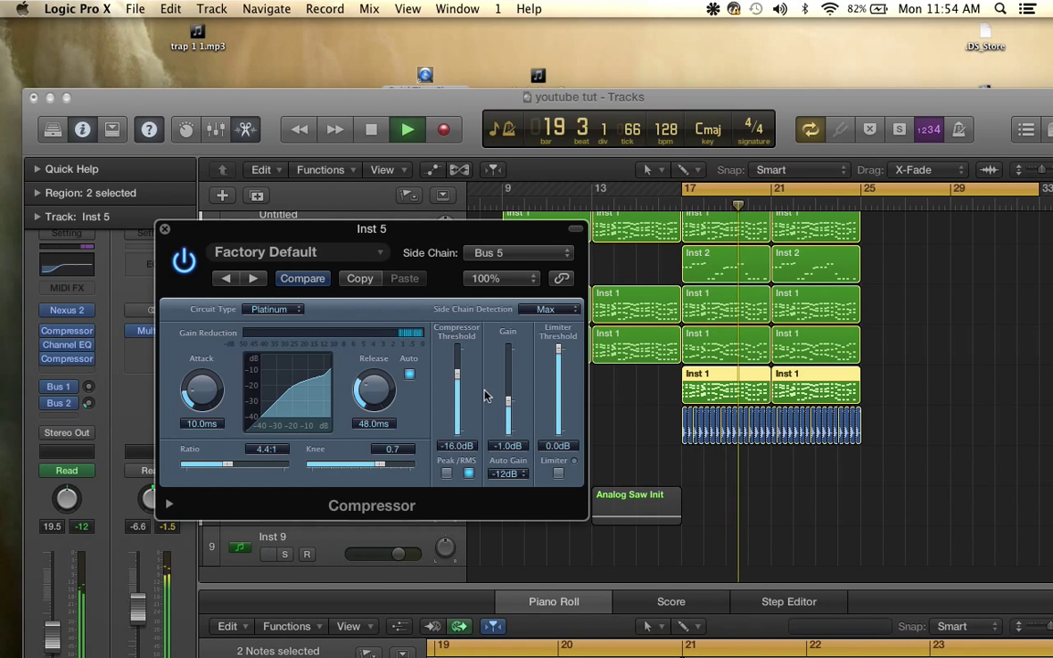
pyautogui.moveTo(460, 376); pyautogui.dragTo(459, 382)
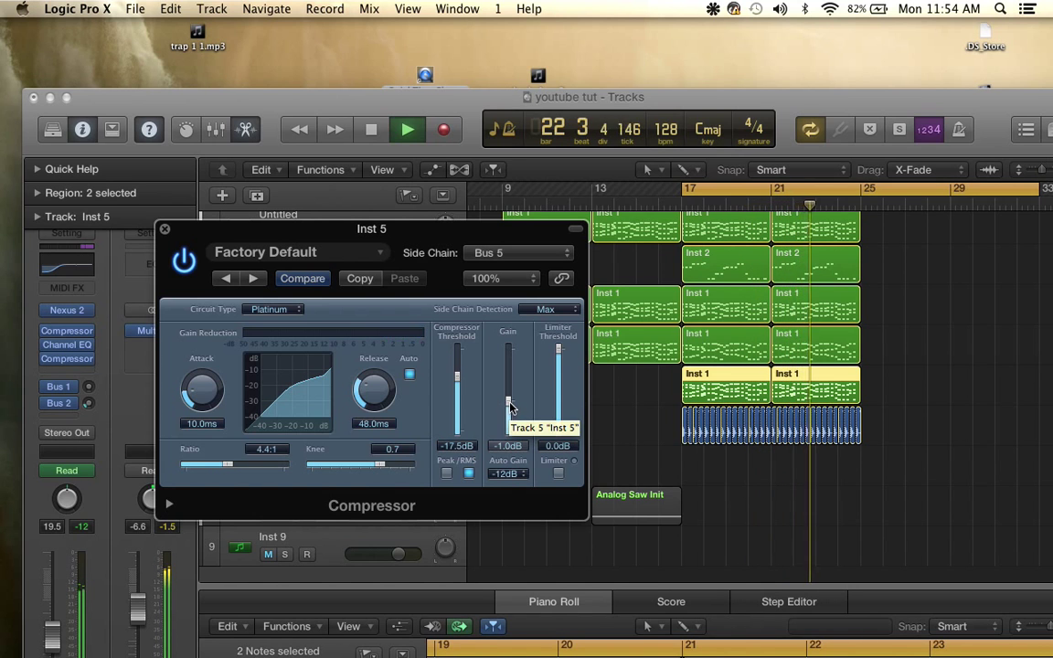
pyautogui.press('space')
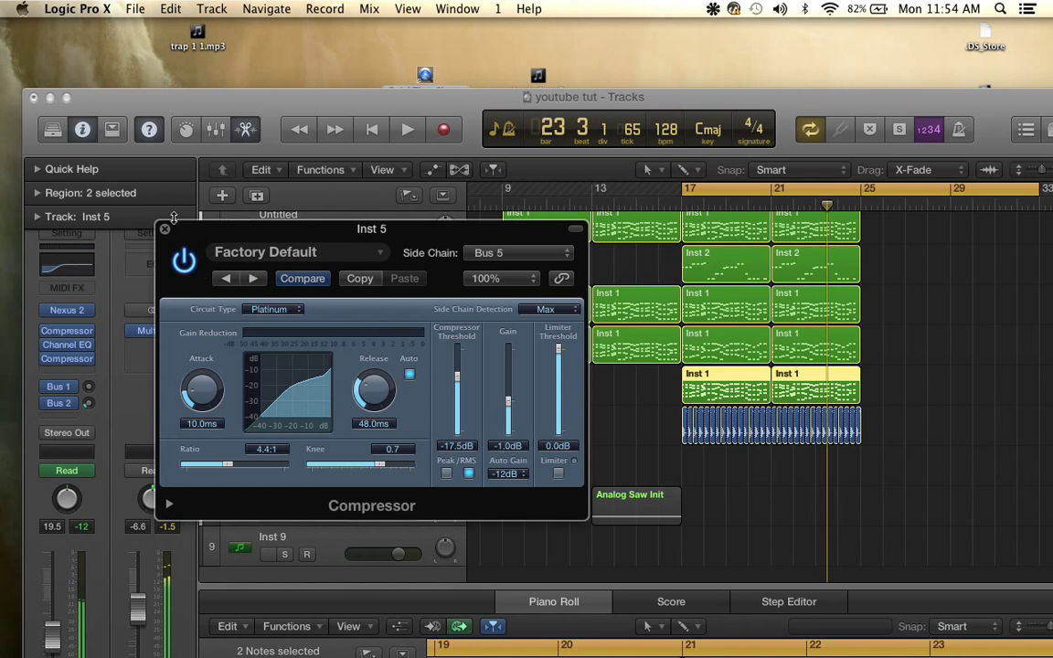
# - Close the Inst 5 compressor window
pyautogui.click(164, 229)
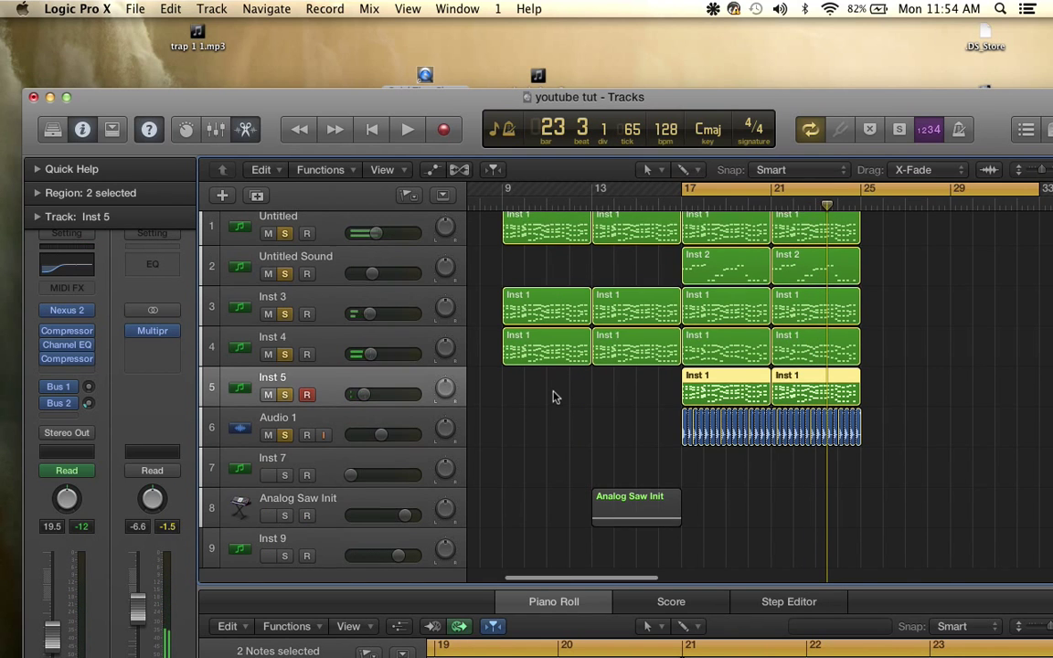
pyautogui.scroll(1, 555, 396)
pyautogui.hscroll(-3, 555, 395)
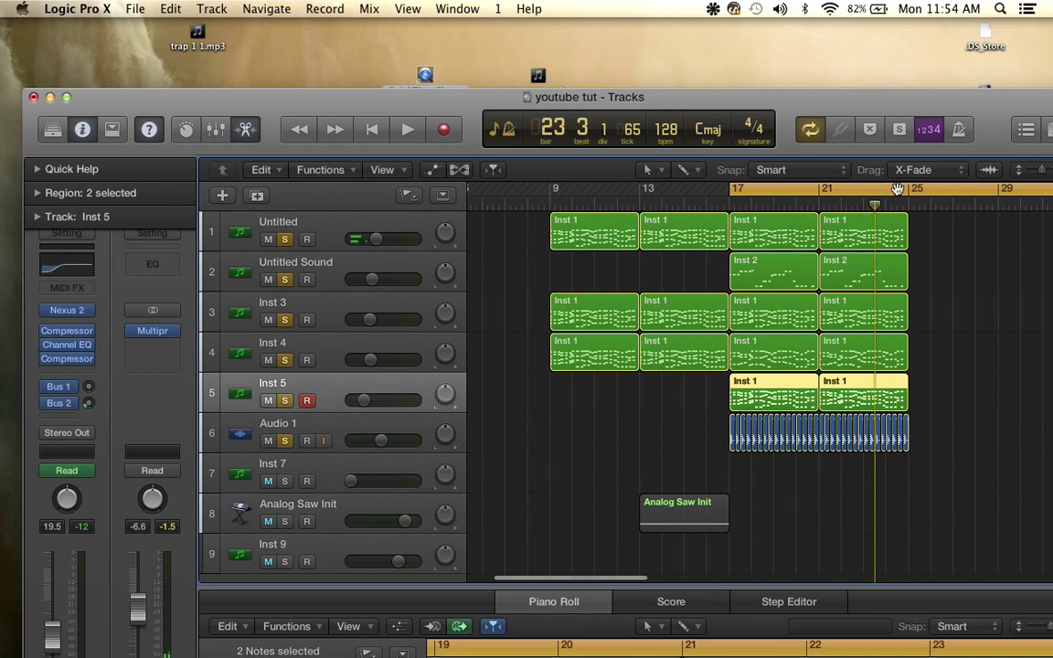
# - Extend the cycle range back to bar 9 and audition the soloed mix from there
pyautogui.moveTo(898, 189); pyautogui.dragTo(714, 191)
pyautogui.press('space')
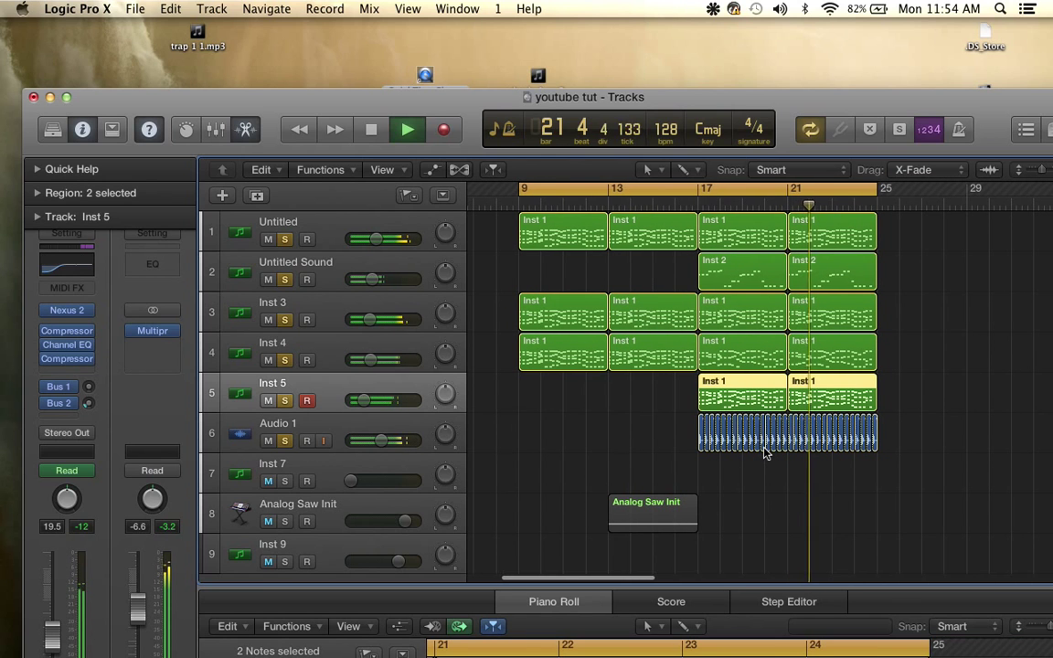
pyautogui.press('space')
# - Turn off solo on Audio 1, Inst 5, Inst 4, Inst 3, Untitled Sound and Untitled
pyautogui.scroll(-1, 766, 452)
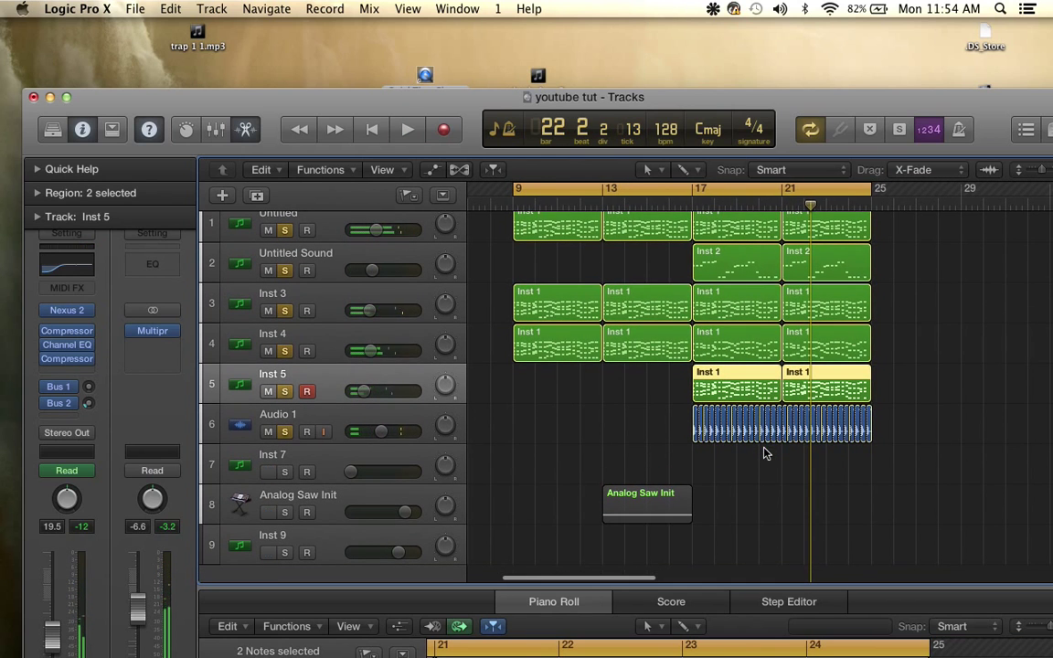
pyautogui.click(285, 432)
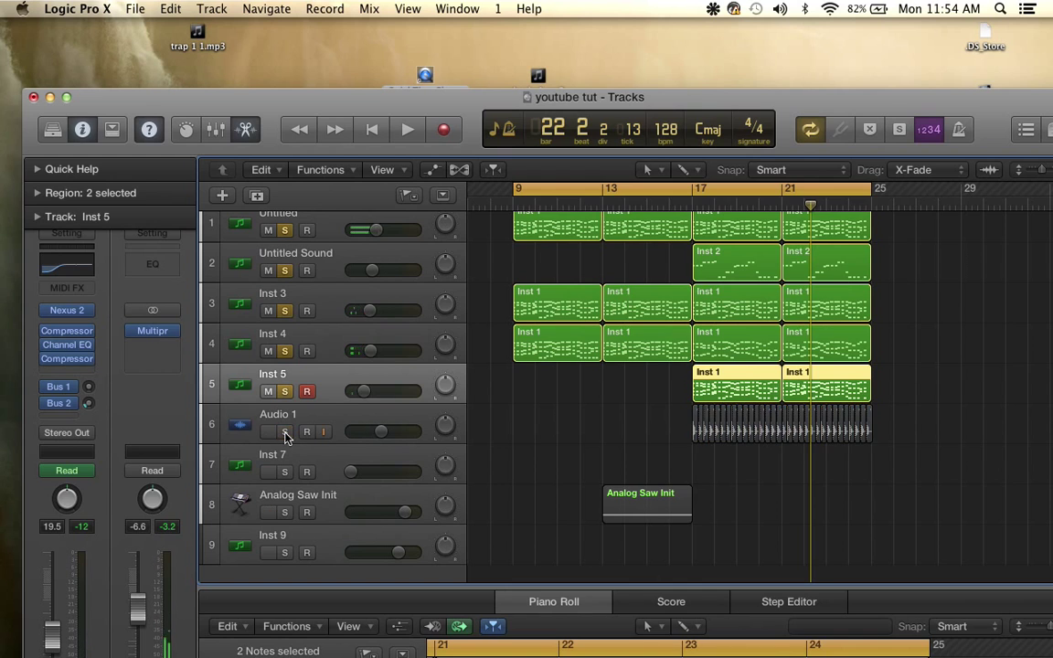
pyautogui.click(285, 391)
pyautogui.click(285, 351)
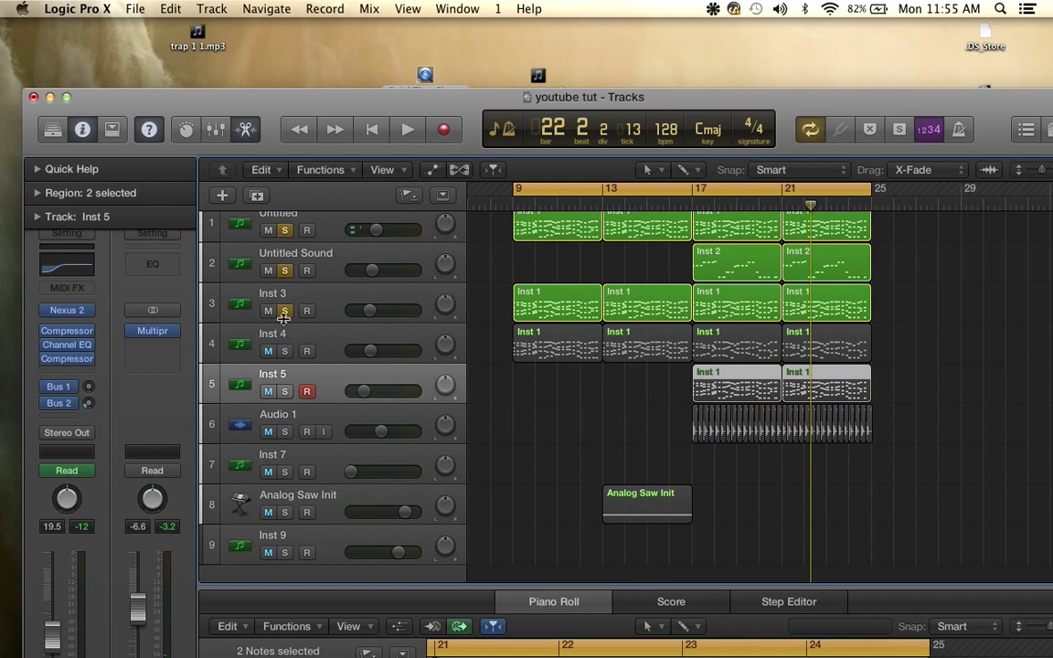
pyautogui.click(285, 311)
pyautogui.click(285, 271)
pyautogui.click(285, 270)
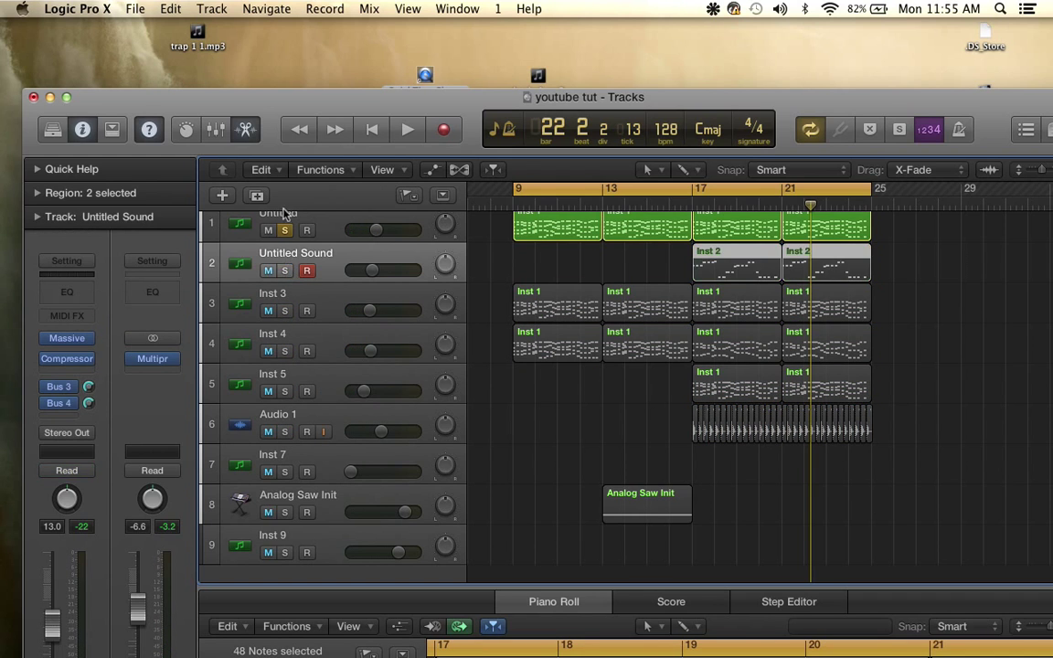
pyautogui.click(285, 230)
# - Select and then deselect the Audio 1 region, checking all regions show at full colour
pyautogui.hscroll(3, 692, 382)
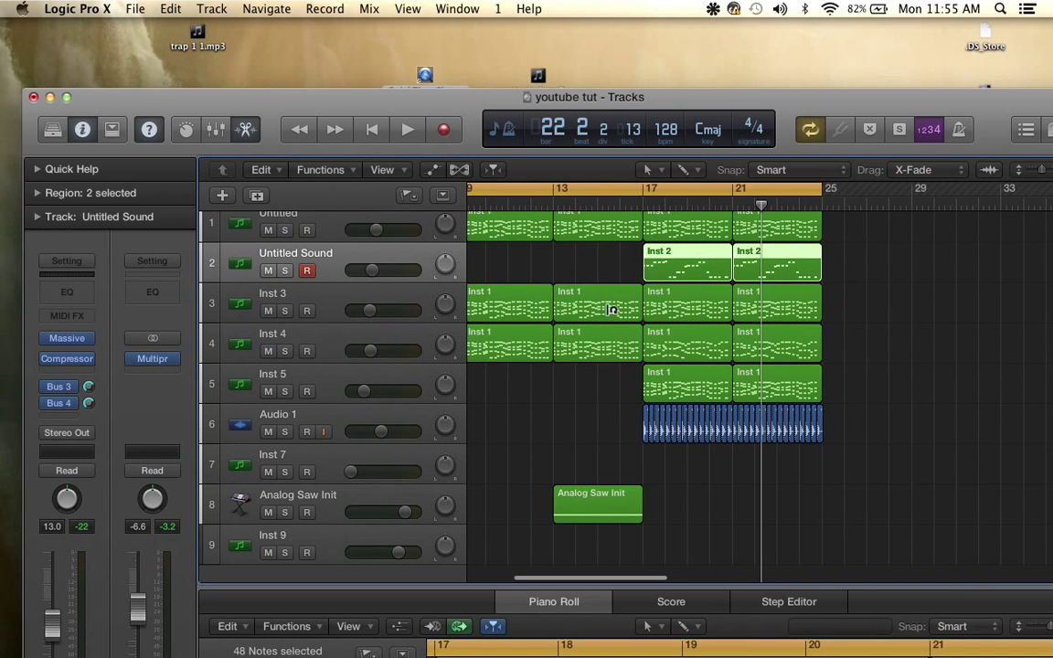
pyautogui.scroll(1, 744, 263)
pyautogui.hscroll(-3, 767, 293)
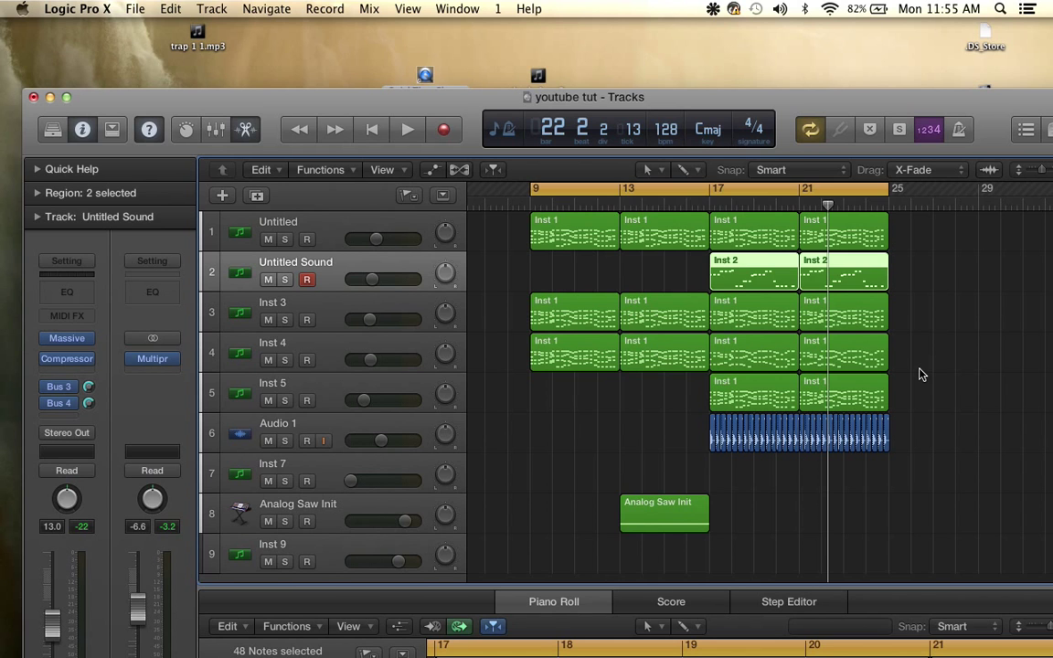
pyautogui.hscroll(3, 918, 372)
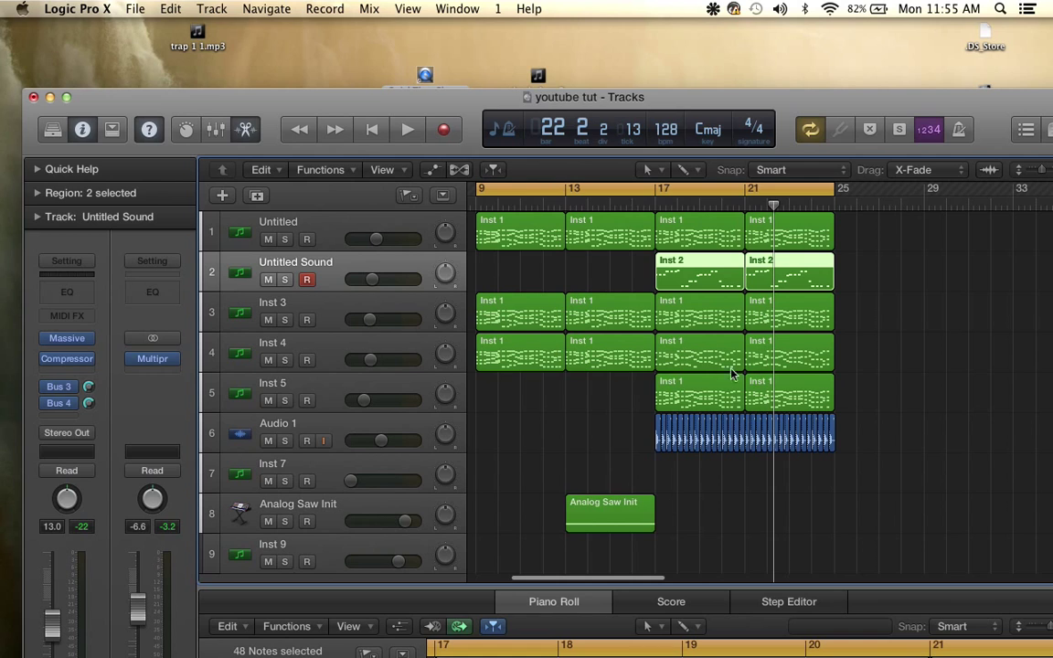
pyautogui.moveTo(623, 447); pyautogui.dragTo(937, 450)
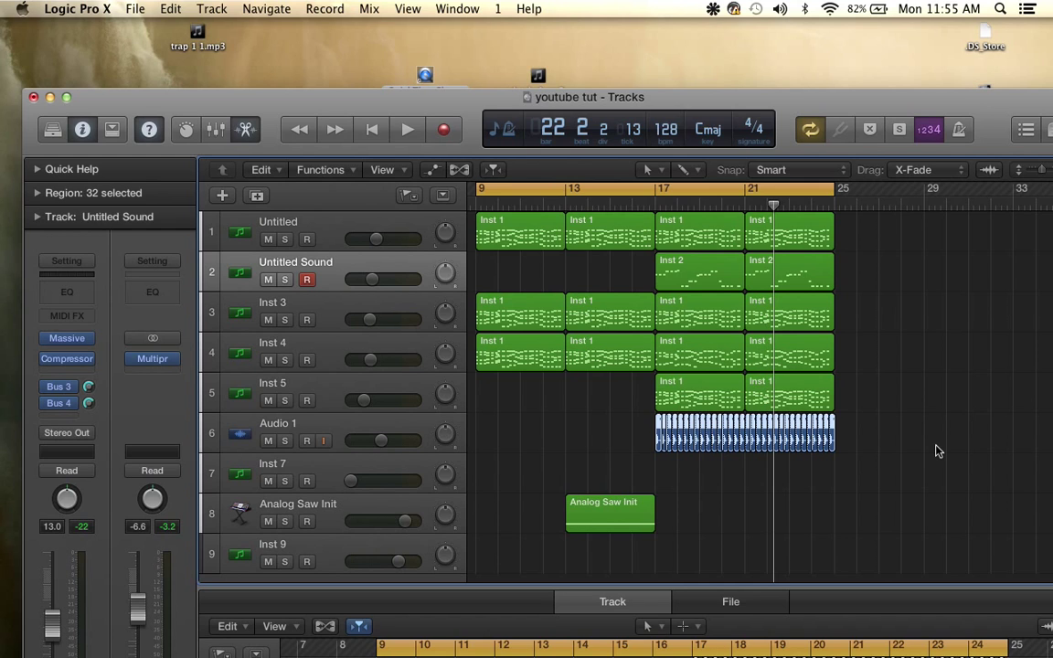
pyautogui.click(872, 433)
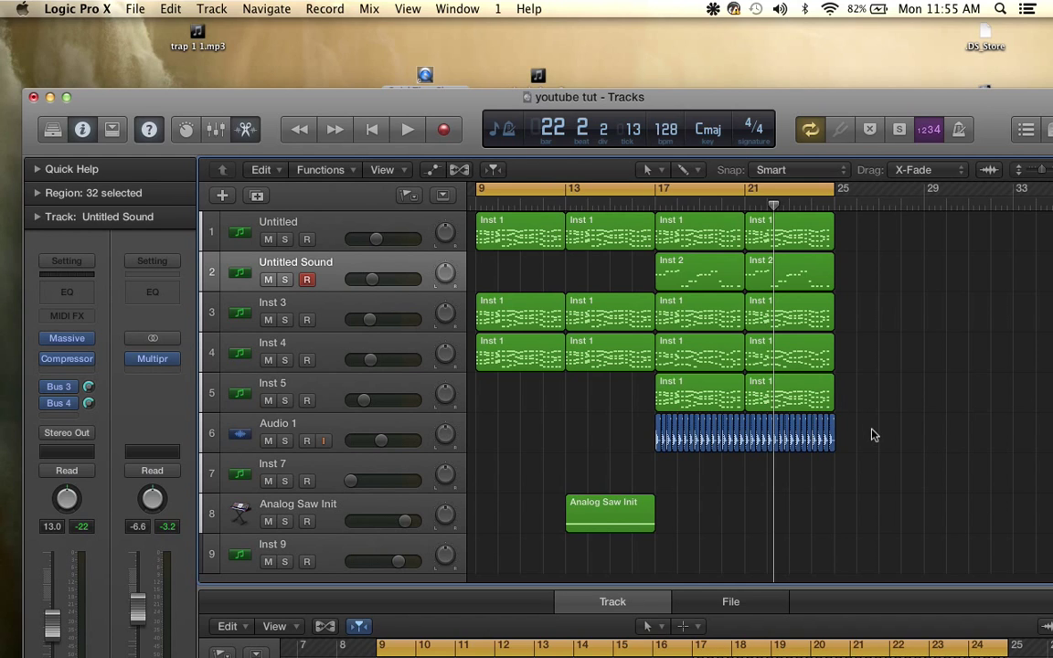
pyautogui.hscroll(-1, 870, 436)
pyautogui.hscroll(-3, 870, 436)
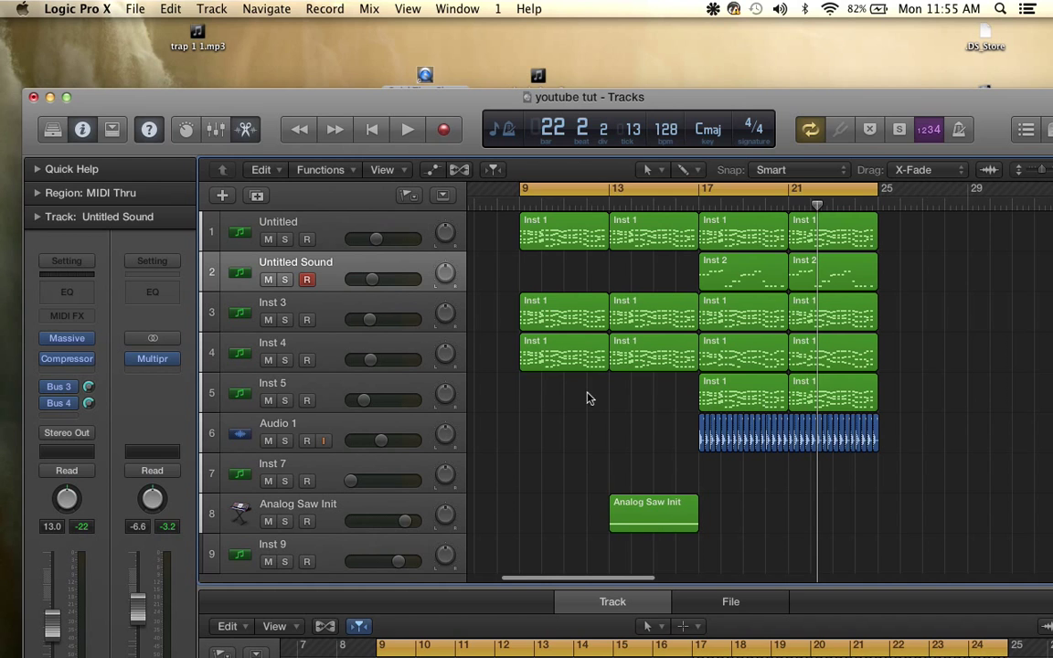